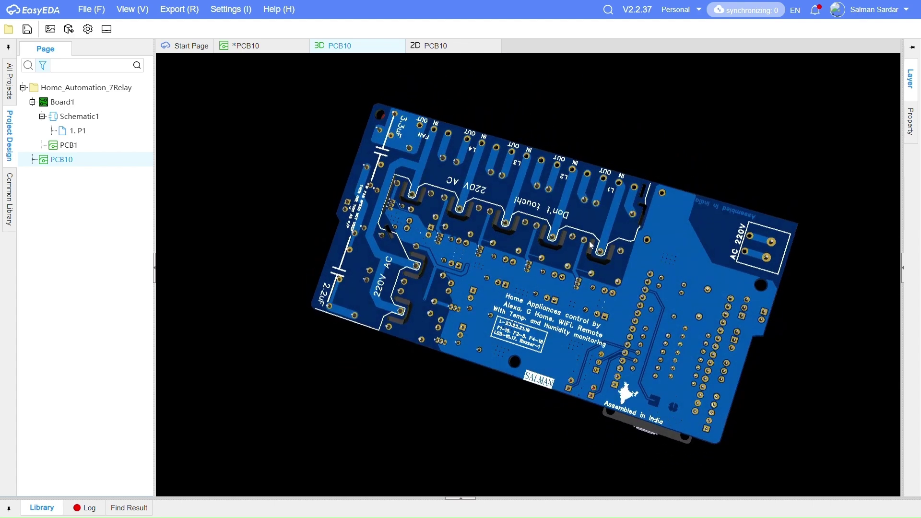
Step: Examine both sides of the PCB10 board in 3D and its component layout in the 2D view
{"action": "left_click_drag", "start_coordinate": [590, 244], "coordinate": [413, 234]}
{"action": "scroll", "coordinate": [675, 334], "scroll_direction": "up", "scroll_amount": 5}
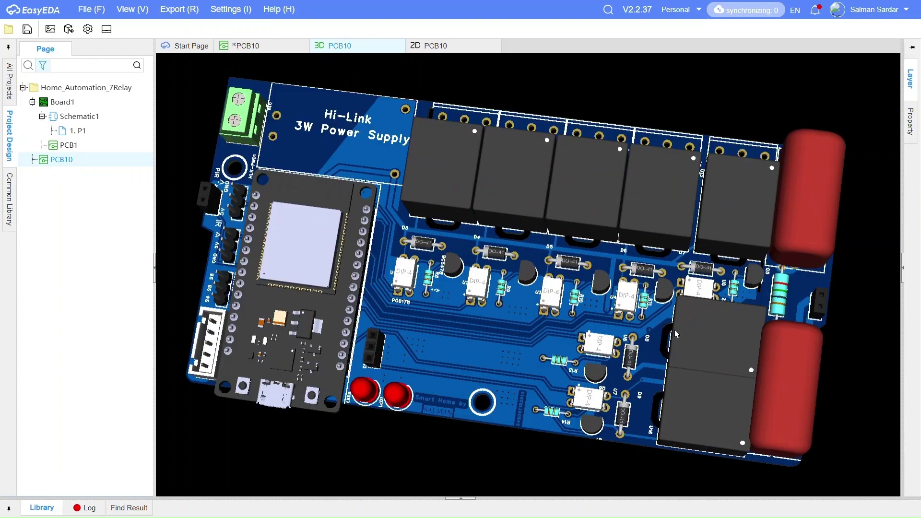
{"action": "left_click_drag", "start_coordinate": [665, 274], "coordinate": [638, 269]}
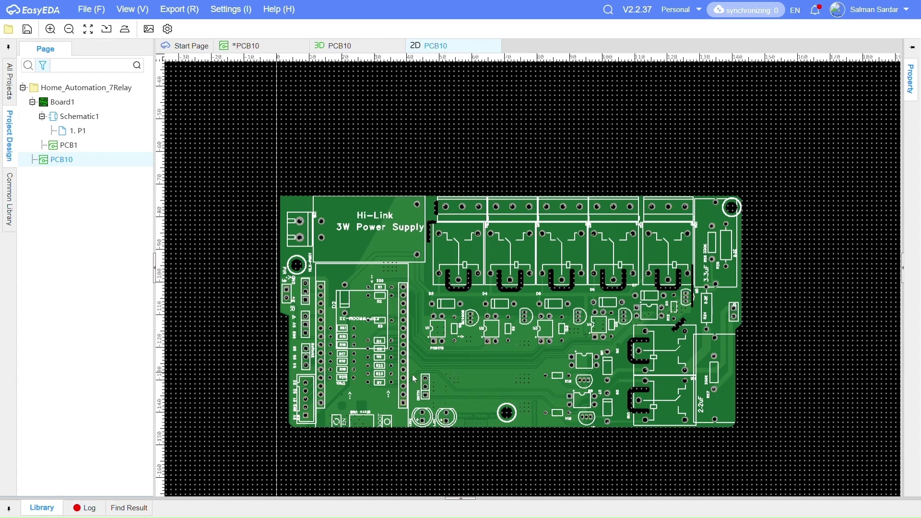
{"action": "scroll", "coordinate": [420, 368], "scroll_direction": "up", "scroll_amount": 3}
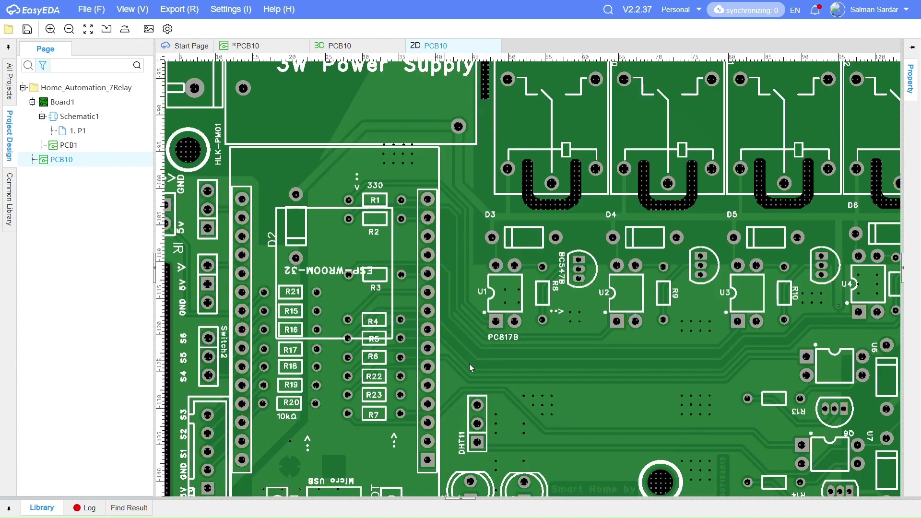
{"action": "scroll", "coordinate": [559, 338], "scroll_direction": "down", "scroll_amount": 2}
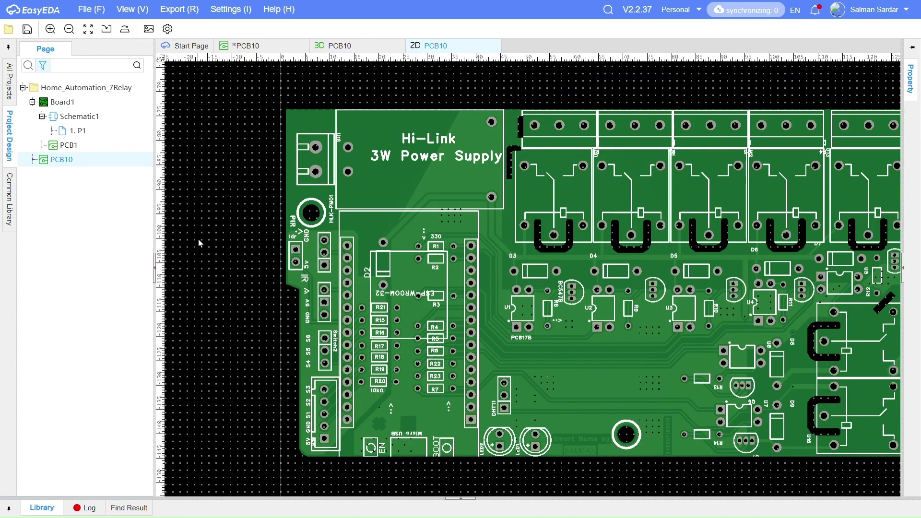
{"action": "scroll", "coordinate": [198, 239], "scroll_direction": "down", "scroll_amount": 2}
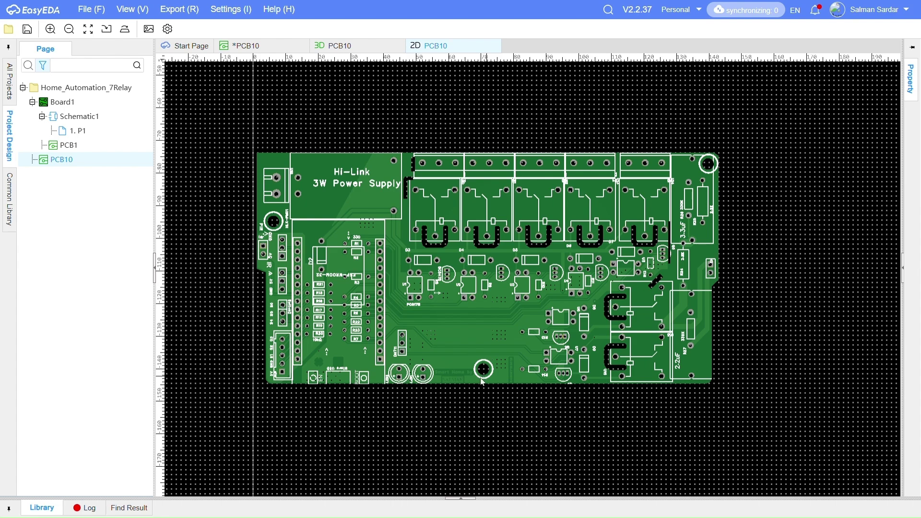
{"action": "scroll", "coordinate": [506, 387], "scroll_direction": "up", "scroll_amount": 5}
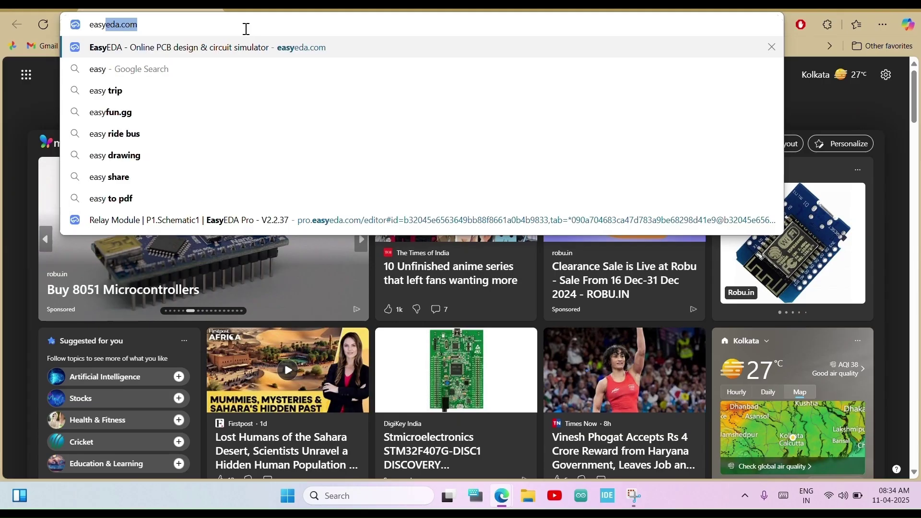
Step: Open easyeda.com in the browser and sign in with a Google account from the registration page
{"action": "key", "text": "Return"}
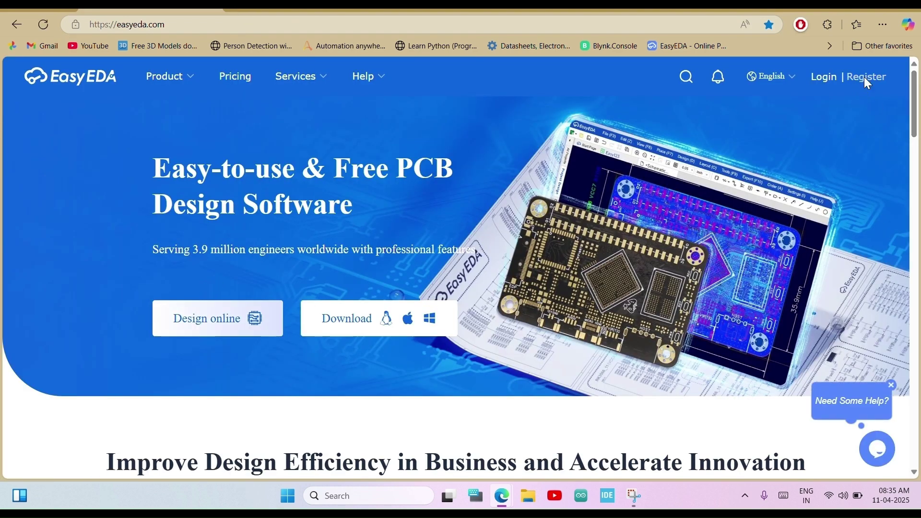
{"action": "left_click", "coordinate": [865, 79]}
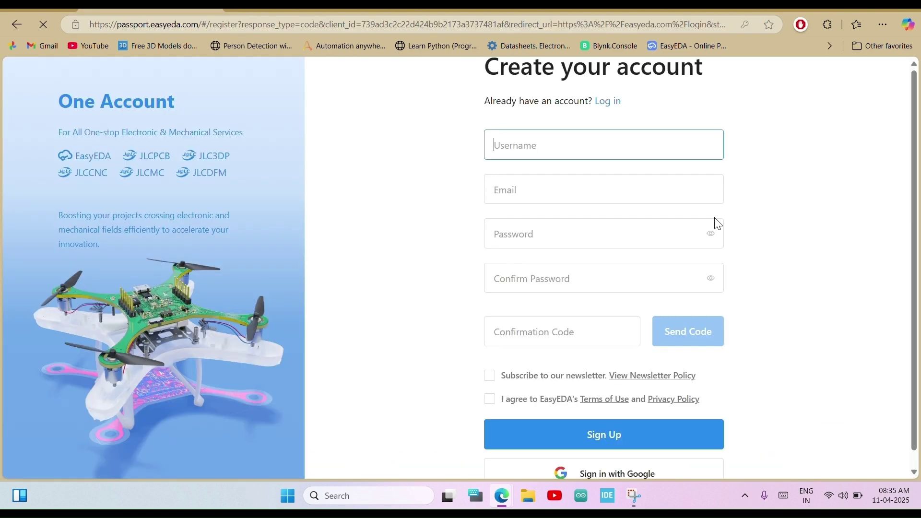
{"action": "scroll", "coordinate": [610, 305], "scroll_direction": "down", "scroll_amount": 1}
{"action": "left_click", "coordinate": [603, 466]}
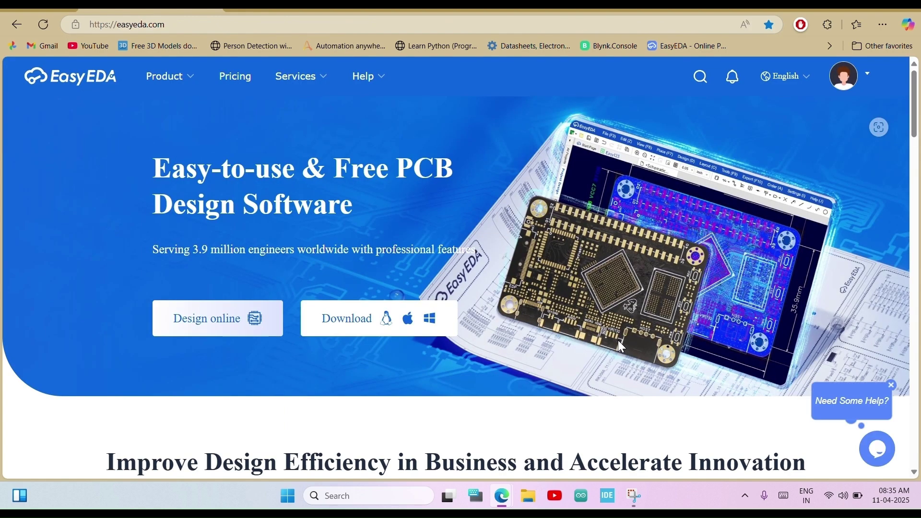
Step: Start the online designer in its Pro Edition
{"action": "mouse_move", "coordinate": [869, 76]}
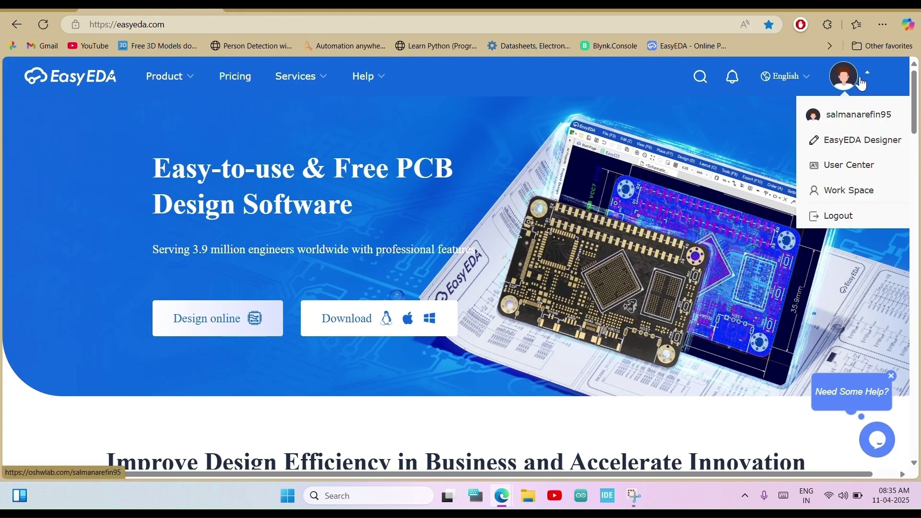
{"action": "left_click", "coordinate": [218, 324]}
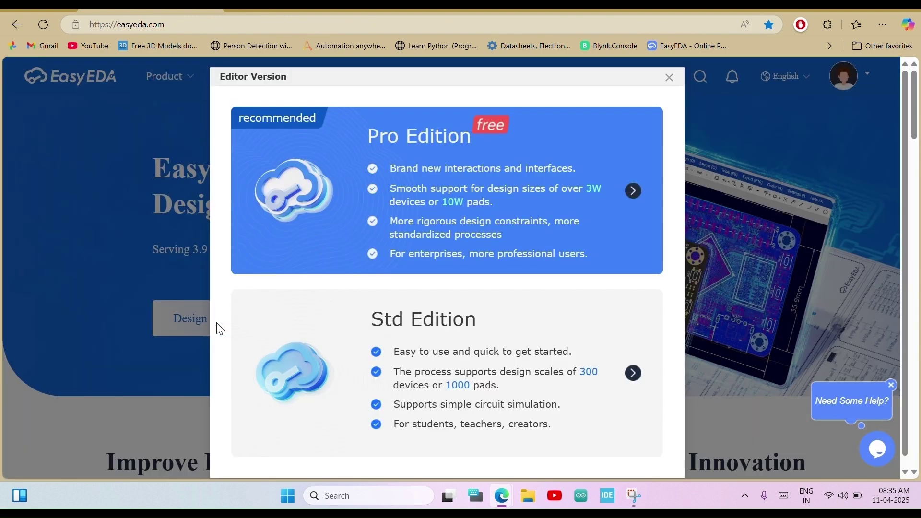
{"action": "left_click", "coordinate": [638, 192]}
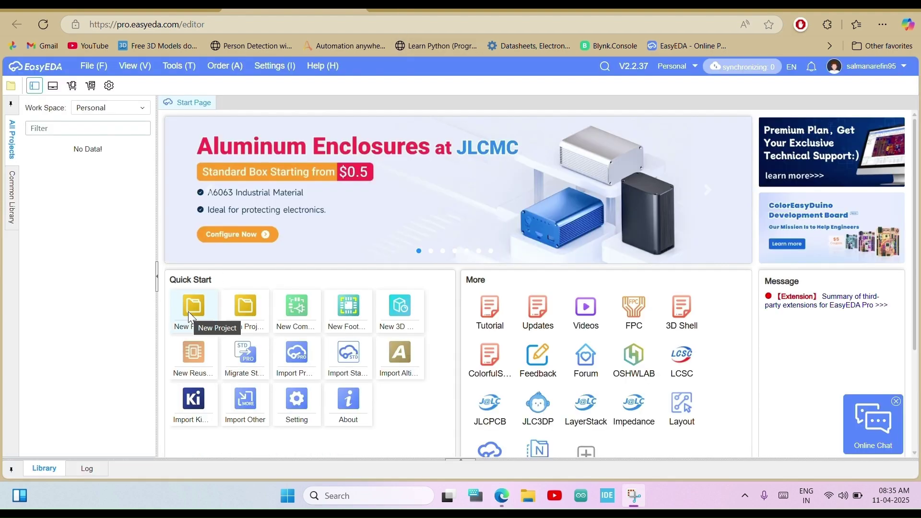
Step: Create a new project named Relay_Module
{"action": "left_click", "coordinate": [190, 318]}
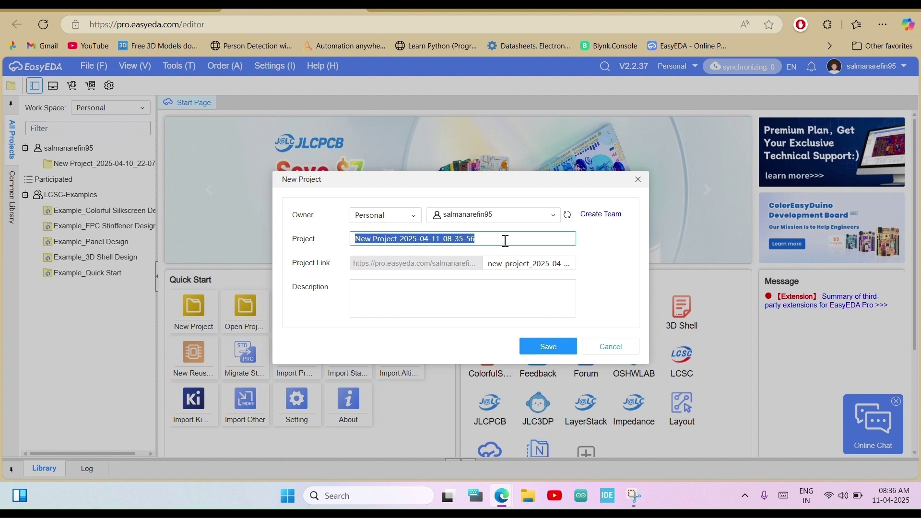
{"action": "type", "text": "Relay_Module"}
{"action": "left_click", "coordinate": [550, 352]}
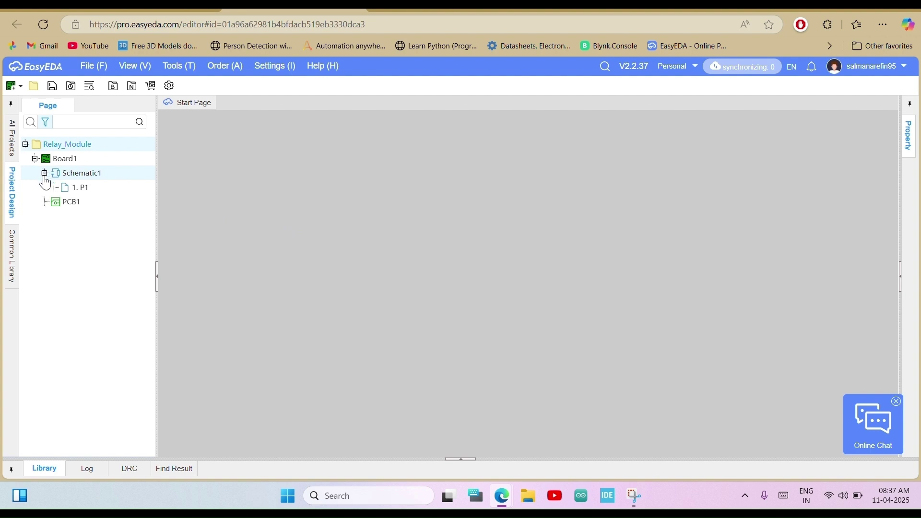
Step: Open schematic page P1 of Schematic1 for editing
{"action": "double_click", "coordinate": [72, 188]}
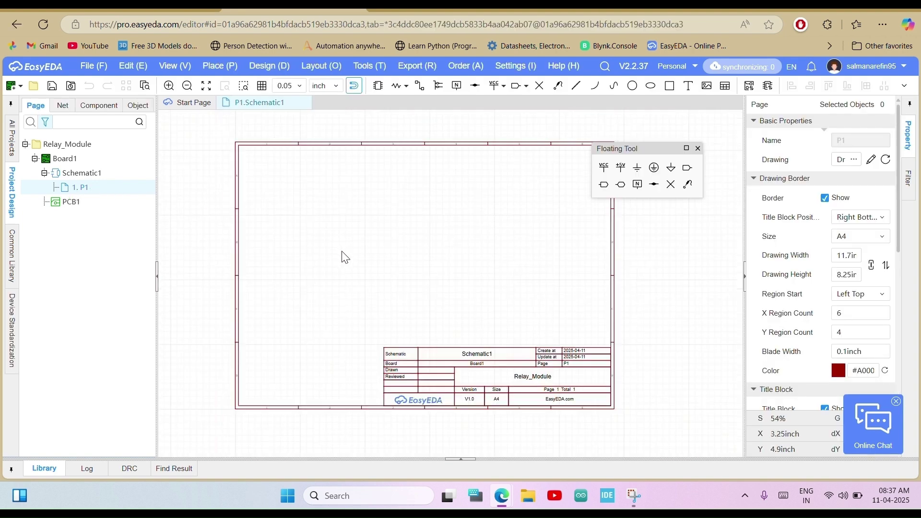
{"action": "scroll", "coordinate": [381, 286], "scroll_direction": "up", "scroll_amount": 3}
{"action": "scroll", "coordinate": [383, 289], "scroll_direction": "down", "scroll_amount": 1}
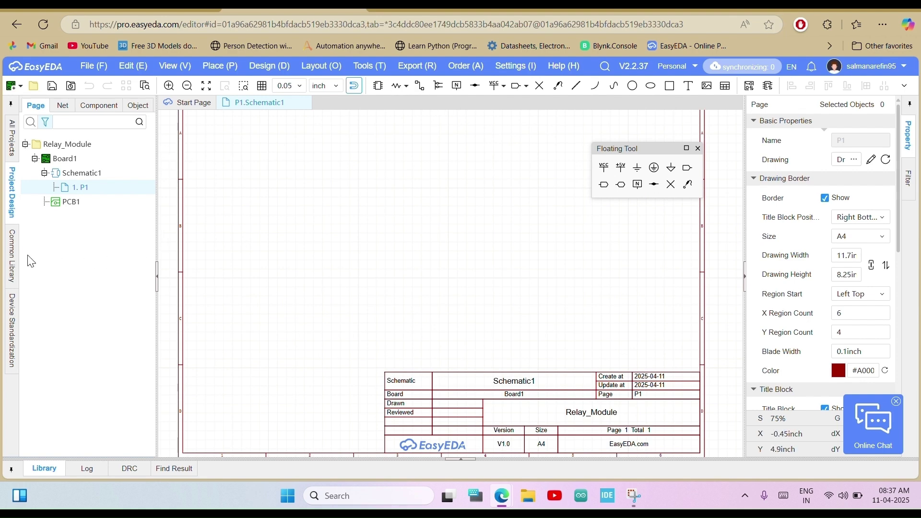
Step: Look through the common library's schematic parts, from resistors and capacitors to diodes and transistors
{"action": "left_click", "coordinate": [13, 263]}
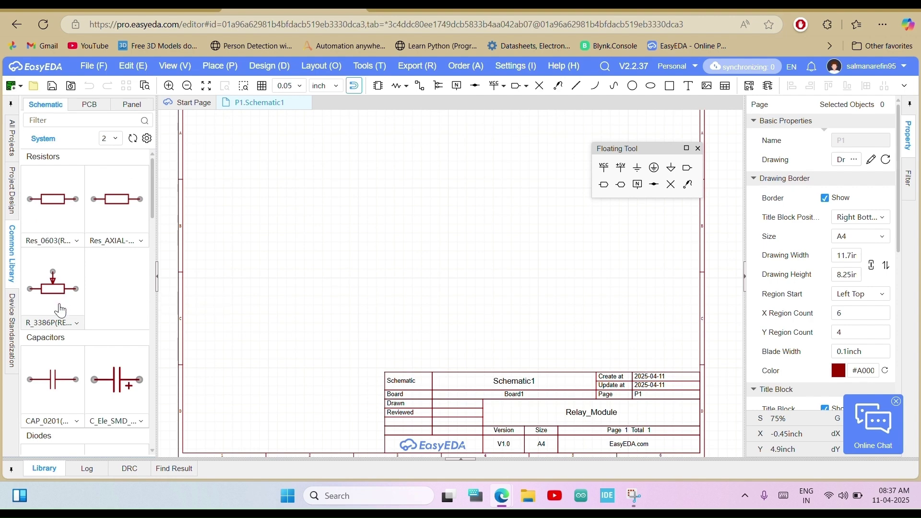
{"action": "scroll", "coordinate": [66, 348], "scroll_direction": "down", "scroll_amount": 3}
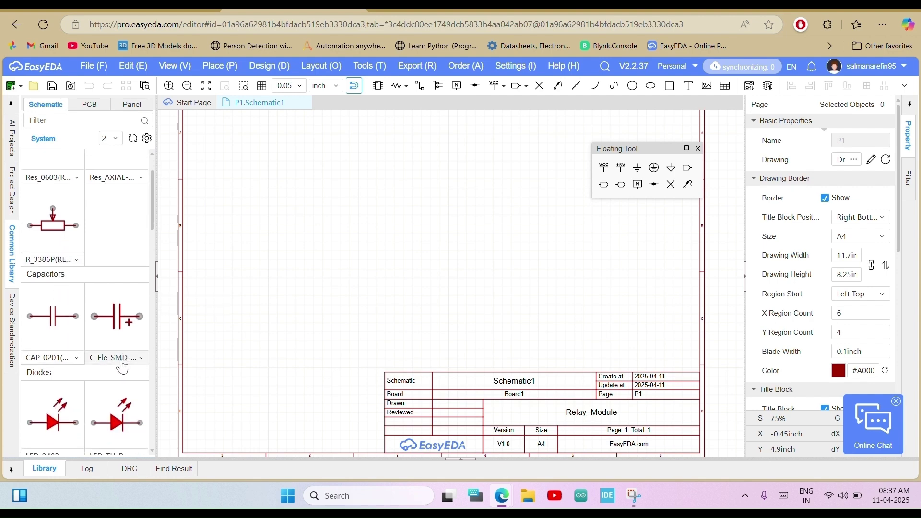
{"action": "scroll", "coordinate": [112, 386], "scroll_direction": "down", "scroll_amount": 3}
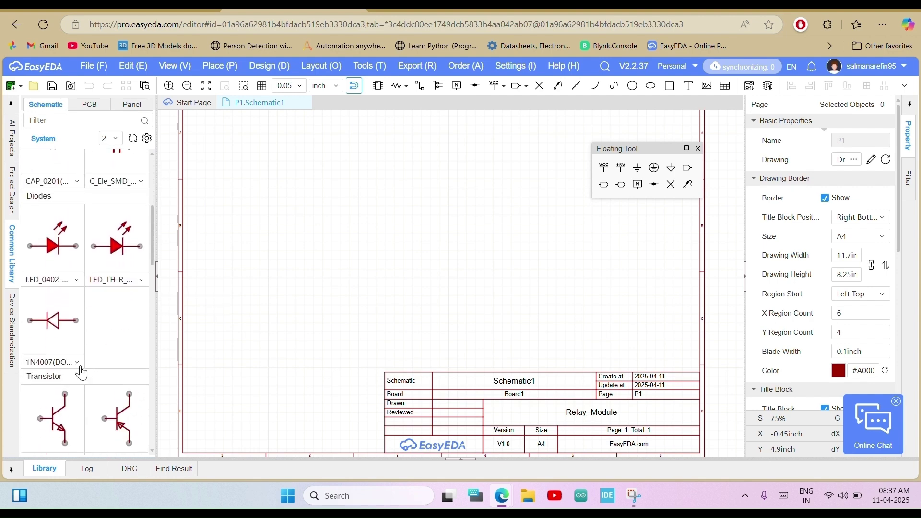
{"action": "scroll", "coordinate": [66, 357], "scroll_direction": "down", "scroll_amount": 3}
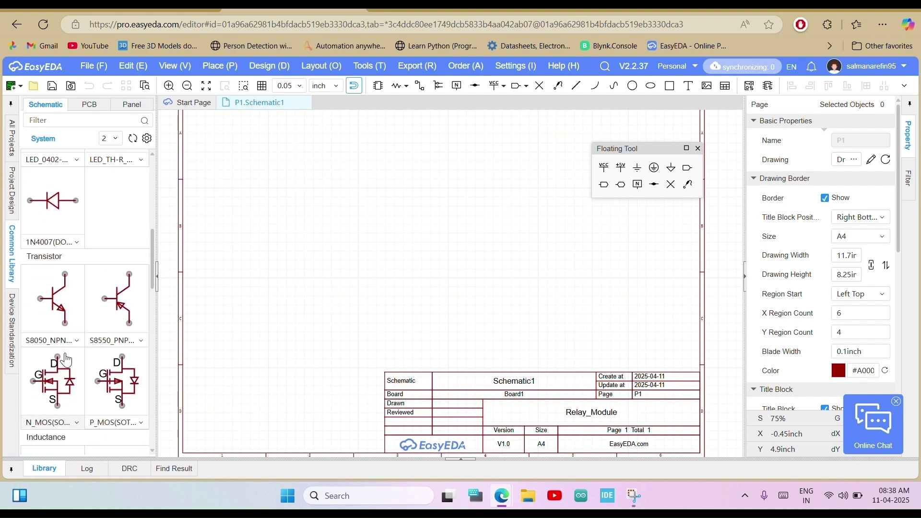
{"action": "scroll", "coordinate": [57, 327], "scroll_direction": "down", "scroll_amount": 5}
{"action": "scroll", "coordinate": [96, 259], "scroll_direction": "up", "scroll_amount": 15}
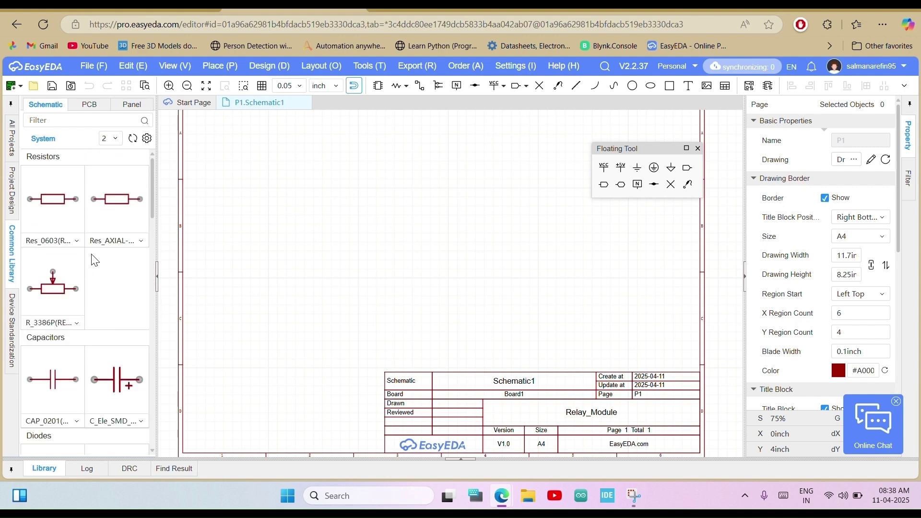
Step: Search the device library for SPDT Relay, sort by stock and try the SRD-12VDC-SL-C relay on the sheet
{"action": "left_click", "coordinate": [378, 88]}
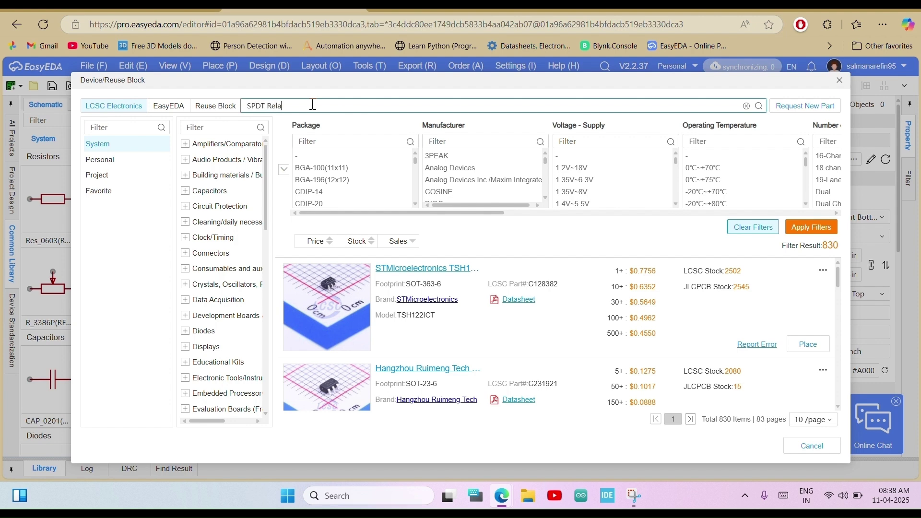
{"action": "key", "text": "Return"}
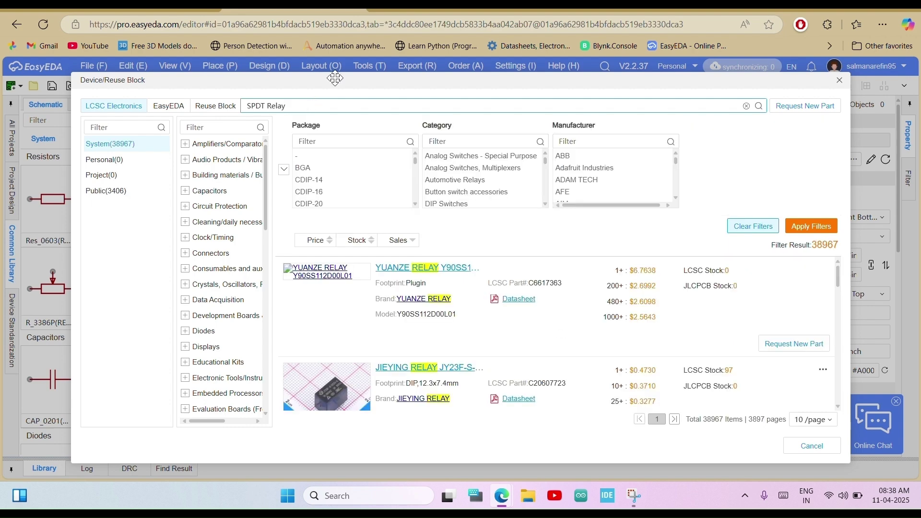
{"action": "left_click", "coordinate": [358, 248]}
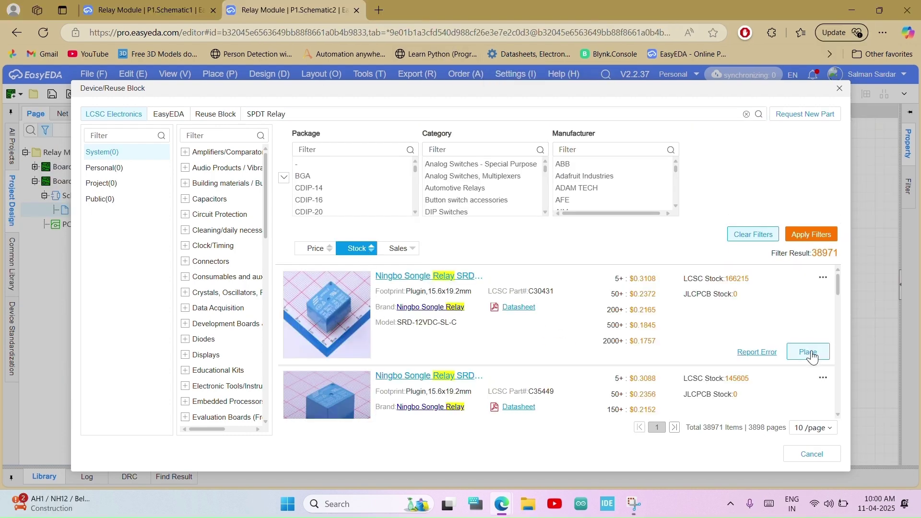
{"action": "double_click", "coordinate": [554, 287]}
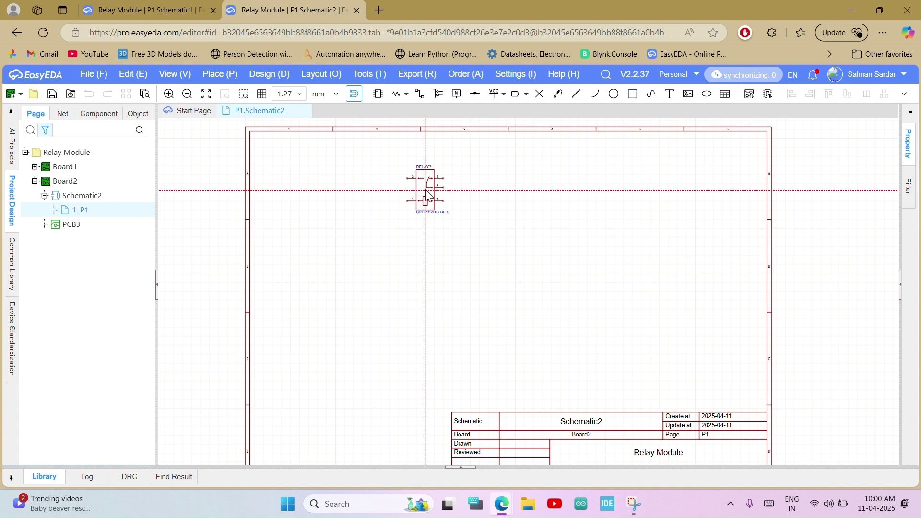
{"action": "key", "text": "Escape"}
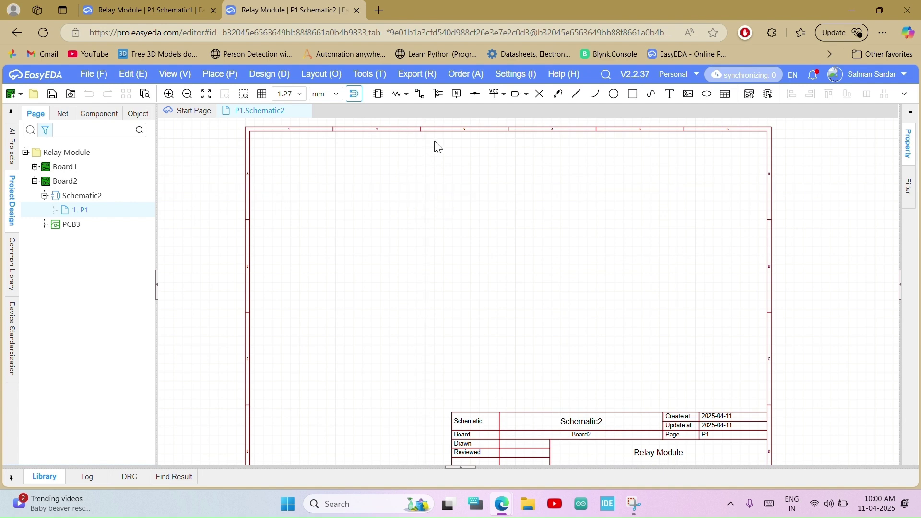
Step: Place the SRD-05VDC-SL-C relay in the upper middle of the schematic sheet
{"action": "left_click", "coordinate": [377, 96]}
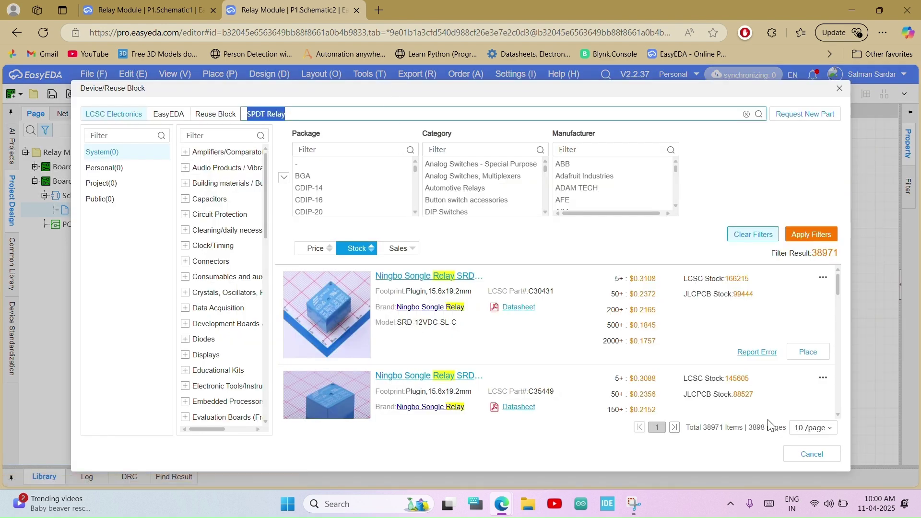
{"action": "scroll", "coordinate": [798, 396], "scroll_direction": "down", "scroll_amount": 3}
{"action": "left_click", "coordinate": [797, 395]}
{"action": "left_click", "coordinate": [473, 213]}
{"action": "key", "text": "Escape"}
Step: Search for Screw Terminal, limit it to project parts, and place the WJ500V-5.08-3P terminal above the relay
{"action": "left_click", "coordinate": [378, 94]}
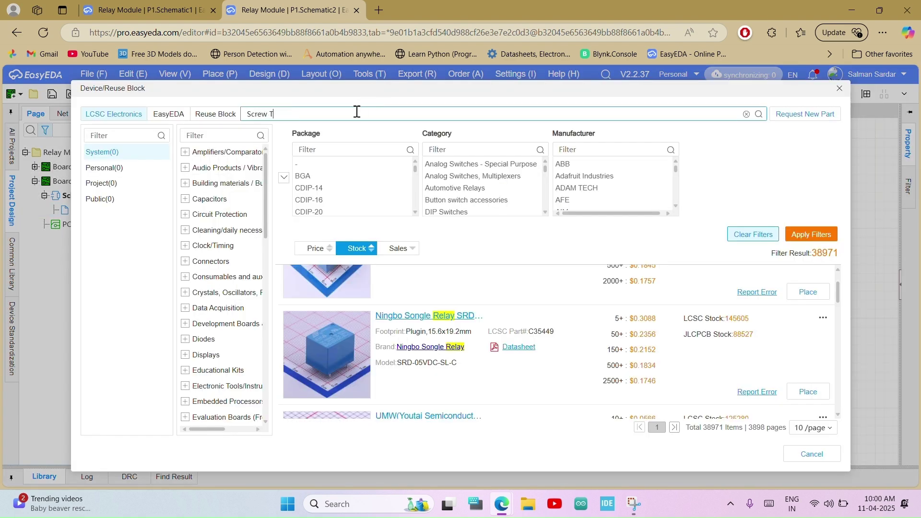
{"action": "key", "text": "Return"}
{"action": "left_click", "coordinate": [153, 188]}
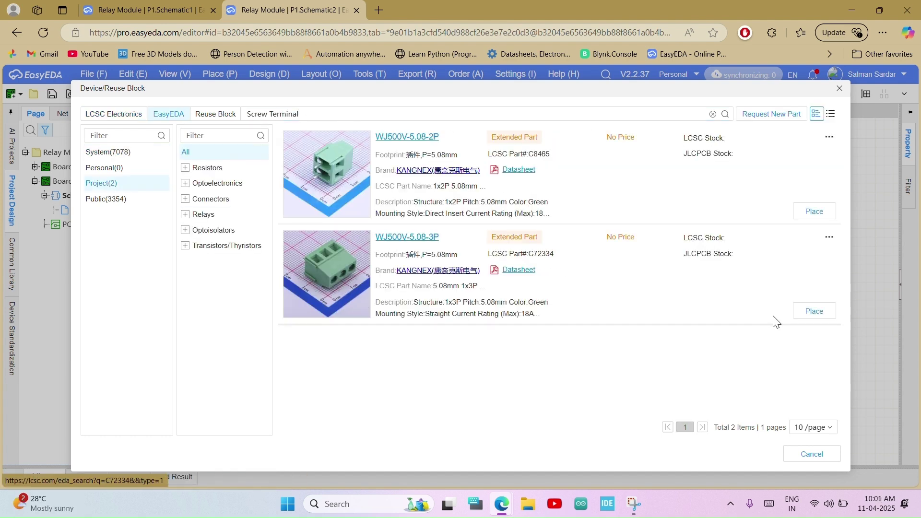
{"action": "left_click", "coordinate": [818, 316]}
{"action": "left_click", "coordinate": [464, 154]}
{"action": "key", "text": "Escape"}
Step: Choose an axial resistor variant from the common library and place it below the relay
{"action": "left_click", "coordinate": [10, 262]}
{"action": "left_click", "coordinate": [38, 210]}
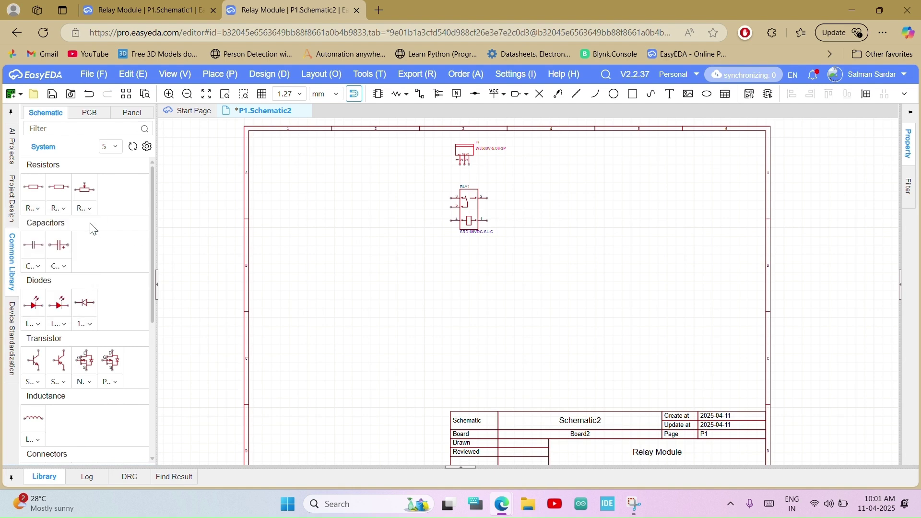
{"action": "left_click", "coordinate": [61, 210]}
{"action": "left_click", "coordinate": [69, 254]}
{"action": "left_click", "coordinate": [468, 259]}
Step: Place a 1N4007 diode between the relay and the resistor, and an NPN transistor beside the resistor
{"action": "right_click_drag", "start_coordinate": [351, 287], "coordinate": [336, 286]}
{"action": "left_click", "coordinate": [85, 303]}
{"action": "left_click", "coordinate": [454, 243]}
{"action": "left_click", "coordinate": [36, 359]}
{"action": "left_click", "coordinate": [475, 262]}
Step: Search the device library for PC817 and place the PC817C optocoupler below the resistor
{"action": "left_click", "coordinate": [378, 93]}
{"action": "triple_click", "coordinate": [345, 119]}
{"action": "type", "text": "PC817"}
{"action": "left_click", "coordinate": [814, 211]}
{"action": "left_click", "coordinate": [454, 296]}
Step: Choose the three-pin header variant from the connectors and place it below the optocoupler
{"action": "scroll", "coordinate": [36, 298], "scroll_direction": "down", "scroll_amount": 5}
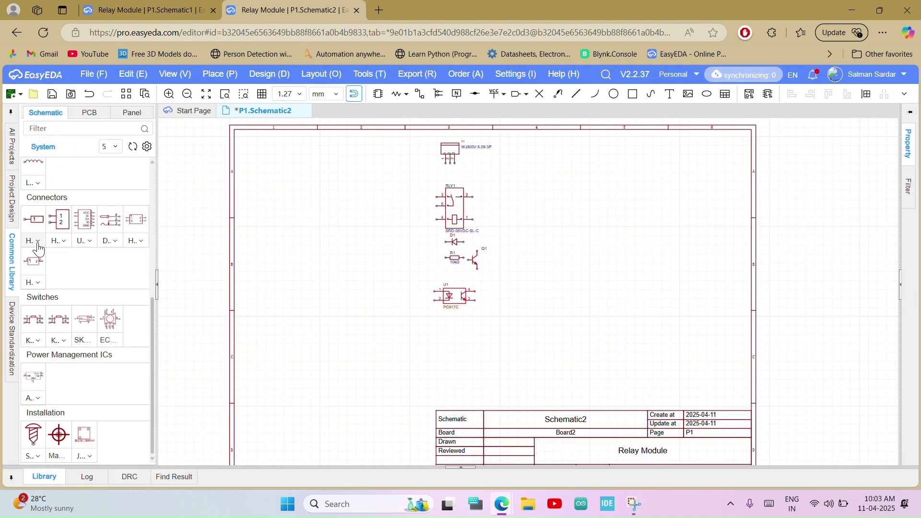
{"action": "left_click", "coordinate": [39, 241]}
{"action": "left_click", "coordinate": [73, 285]}
Step: Wire relay pin 3 to pin 1 of screw terminal P1, and relay pin 2 to terminal pin 3
{"action": "scroll", "coordinate": [454, 349], "scroll_direction": "up", "scroll_amount": 2}
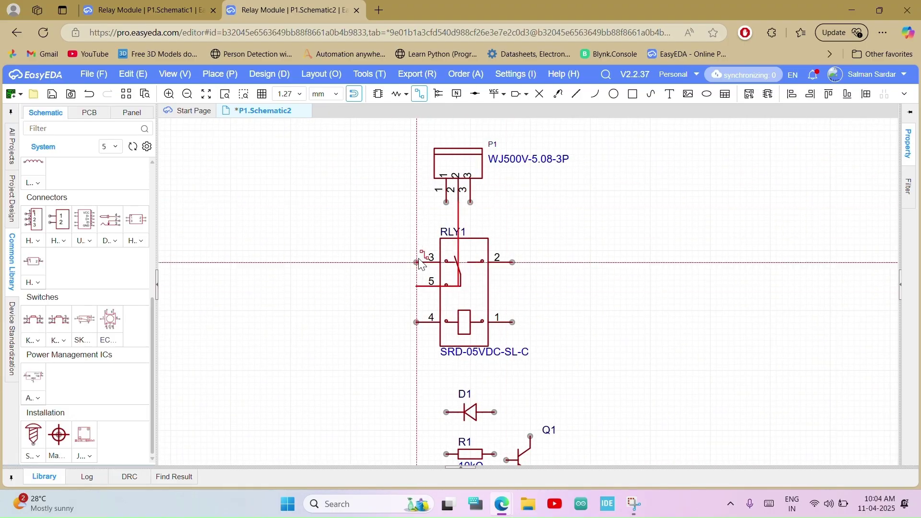
{"action": "left_click", "coordinate": [416, 262]}
{"action": "left_click", "coordinate": [446, 202]}
{"action": "left_click", "coordinate": [470, 203]}
{"action": "left_click", "coordinate": [512, 263]}
Step: Wire relay pin 1 to the collector of Q1, and the emitter of Q1 to pin 3 of header H1
{"action": "right_click_drag", "start_coordinate": [520, 335], "coordinate": [530, 197]}
{"action": "left_click", "coordinate": [523, 184]}
{"action": "left_click", "coordinate": [540, 298]}
{"action": "right_click_drag", "start_coordinate": [539, 355], "coordinate": [549, 209]}
{"action": "left_click", "coordinate": [549, 198]}
{"action": "left_click", "coordinate": [501, 383]}
{"action": "scroll", "coordinate": [585, 310], "scroll_direction": "down", "scroll_amount": 3}
{"action": "scroll", "coordinate": [576, 316], "scroll_direction": "up", "scroll_amount": 2}
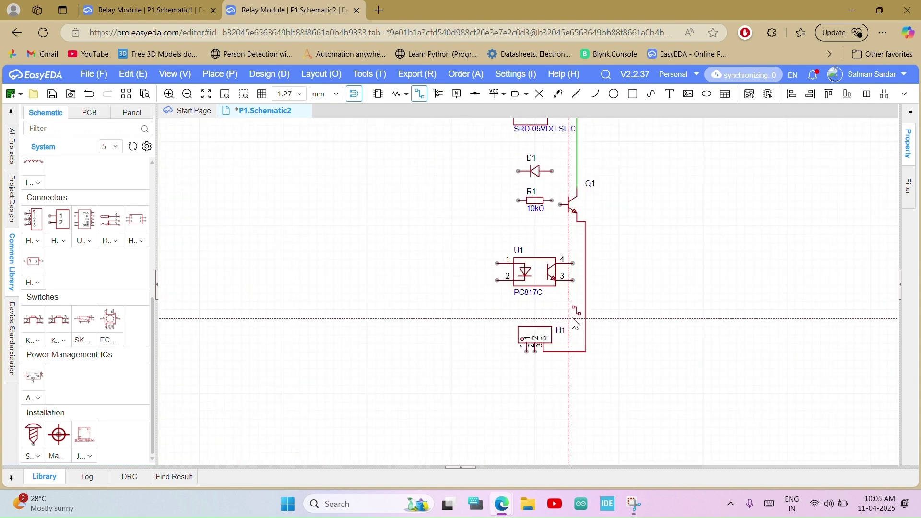
Step: Rotate optocoupler U1 so its output pins face up, and move diode D1 up just below the relay
{"action": "key", "text": "Escape"}
{"action": "left_click", "coordinate": [534, 271]}
{"action": "key", "text": "space"}
{"action": "right_click_drag", "start_coordinate": [602, 290], "coordinate": [557, 377]}
{"action": "left_click_drag", "start_coordinate": [495, 256], "coordinate": [490, 235]}
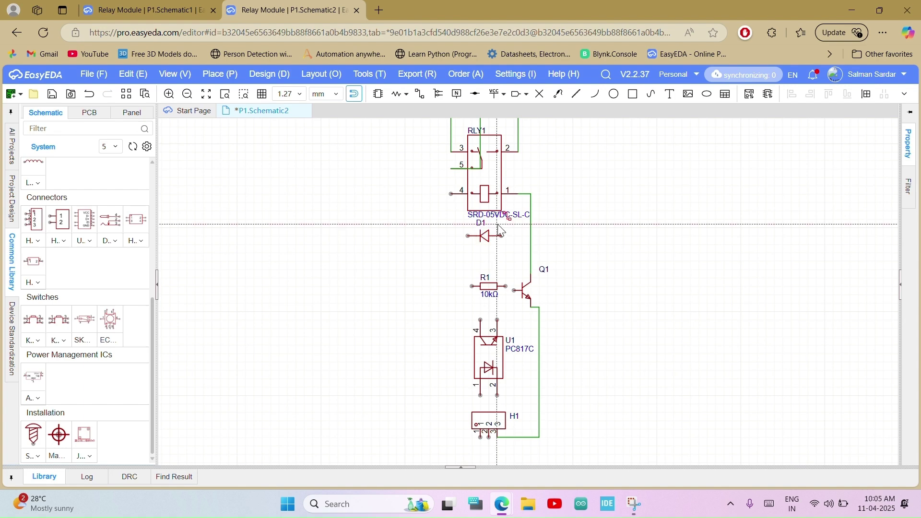
Step: Wire diode D1 across the relay coil, from relay pin 4 to the wire joining pin 1 and Q1
{"action": "left_click", "coordinate": [450, 194]}
{"action": "left_click", "coordinate": [468, 235]}
{"action": "scroll", "coordinate": [521, 194], "scroll_direction": "up", "scroll_amount": 2}
{"action": "left_click", "coordinate": [493, 254]}
{"action": "left_click", "coordinate": [493, 254]}
{"action": "left_click", "coordinate": [535, 254]}
Step: Wire resistor R1 between the base of Q1 and pin 3 of optocoupler U1
{"action": "left_click", "coordinate": [511, 331]}
{"action": "left_click", "coordinate": [499, 332]}
{"action": "left_click", "coordinate": [451, 332]}
{"action": "left_click", "coordinate": [487, 374]}
{"action": "right_click", "coordinate": [585, 344]}
{"action": "right_click_drag", "start_coordinate": [415, 411], "coordinate": [429, 344]}
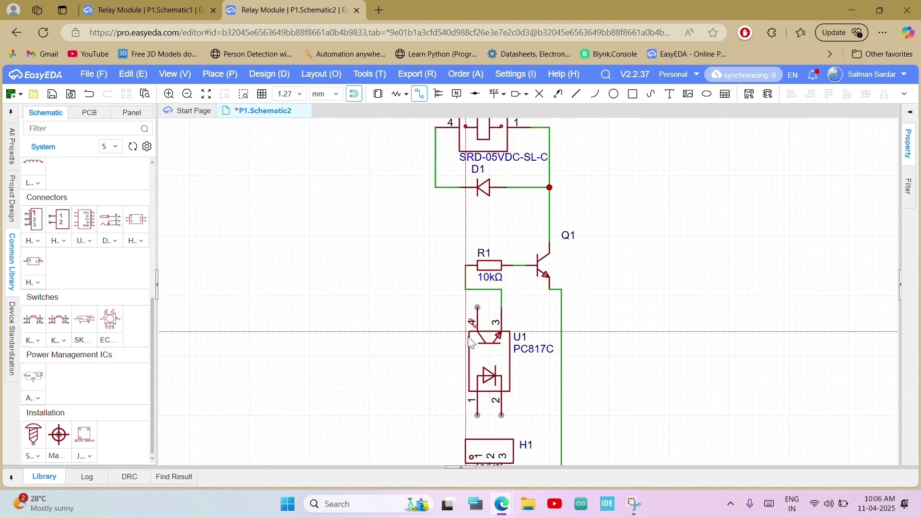
Step: Wire pin 1 of header H1 up to the wire joining relay pin 4 and D1, and connect U1 pin 4 to that wire
{"action": "scroll", "coordinate": [454, 356], "scroll_direction": "down", "scroll_amount": 2}
{"action": "left_click", "coordinate": [463, 411]}
{"action": "left_click", "coordinate": [433, 209]}
{"action": "scroll", "coordinate": [433, 192], "scroll_direction": "up", "scroll_amount": 4}
{"action": "scroll", "coordinate": [456, 307], "scroll_direction": "down", "scroll_amount": 2}
{"action": "left_click", "coordinate": [487, 374]}
{"action": "left_click", "coordinate": [445, 375]}
{"action": "scroll", "coordinate": [415, 207], "scroll_direction": "down", "scroll_amount": 3}
{"action": "scroll", "coordinate": [453, 363], "scroll_direction": "up", "scroll_amount": 4}
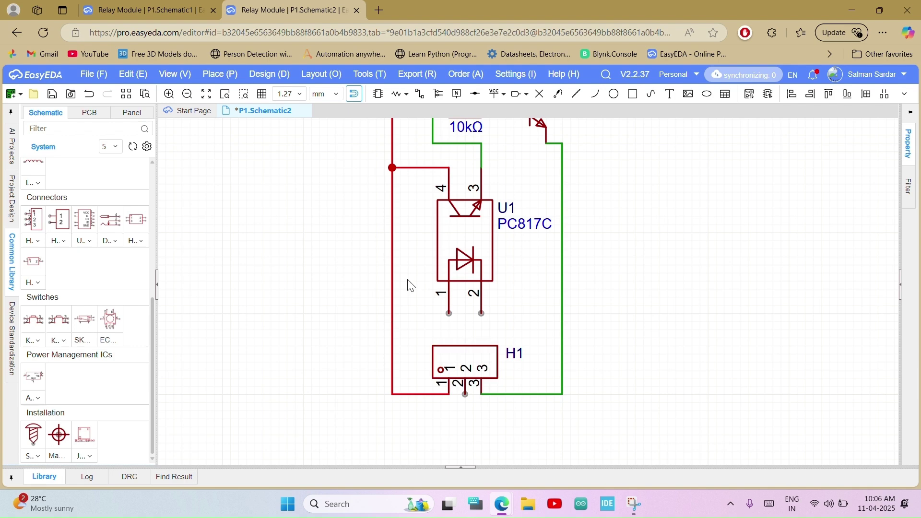
Step: Place an LED and a 10kΩ resistor just to the left of header H1, below optocoupler U1
{"action": "scroll", "coordinate": [434, 272], "scroll_direction": "down", "scroll_amount": 1}
{"action": "scroll", "coordinate": [438, 277], "scroll_direction": "down", "scroll_amount": 2}
{"action": "scroll", "coordinate": [110, 312], "scroll_direction": "up", "scroll_amount": 5}
{"action": "left_click", "coordinate": [90, 324]}
{"action": "mouse_move", "coordinate": [64, 324]}
{"action": "left_click", "coordinate": [84, 338]}
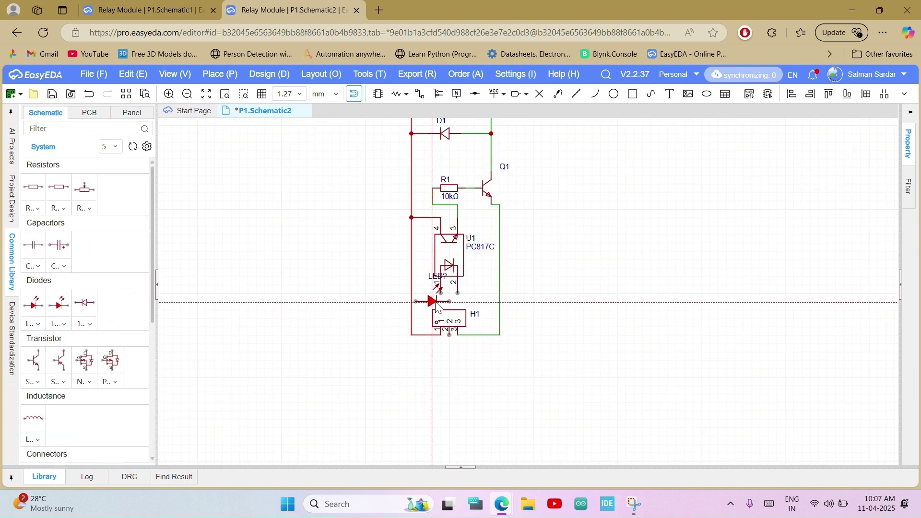
{"action": "left_click", "coordinate": [416, 306]}
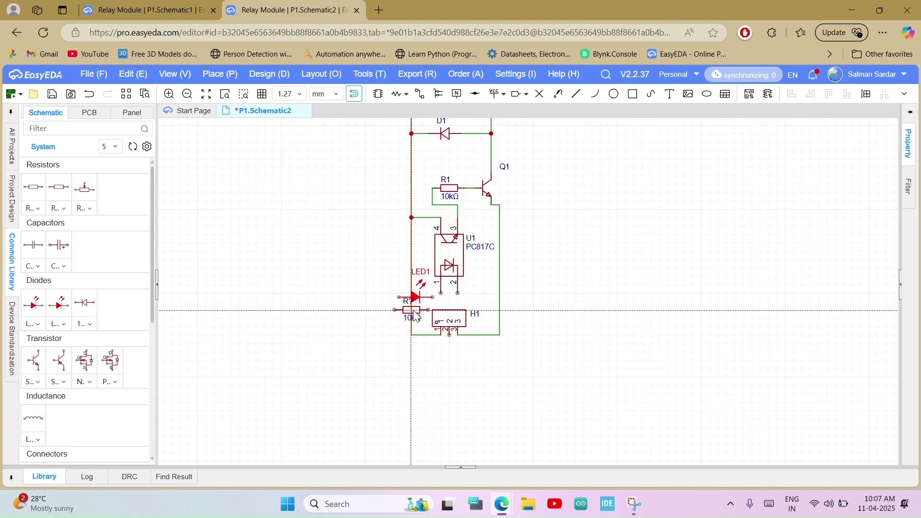
{"action": "left_click", "coordinate": [417, 316]}
Step: Wire pin 2 of optocoupler U1 to the wire joining the emitter of Q1 and pin 3 of H1
{"action": "scroll", "coordinate": [454, 306], "scroll_direction": "up", "scroll_amount": 2}
{"action": "left_click", "coordinate": [457, 297]}
{"action": "left_click", "coordinate": [538, 297]}
Step: Wire pin 2 of header H1 through resistor R2 and LED1 in series to pin 1 of optocoupler U1
{"action": "left_click", "coordinate": [441, 378]}
{"action": "left_click", "coordinate": [400, 330]}
{"action": "left_click", "coordinate": [336, 329]}
{"action": "left_click", "coordinate": [344, 305]}
{"action": "left_click", "coordinate": [409, 305]}
{"action": "left_click", "coordinate": [425, 298]}
{"action": "left_click", "coordinate": [425, 298]}
Step: Set the value of resistor R2 to 220Ω and that of R1 to 1kΩ
{"action": "double_click", "coordinate": [365, 349]}
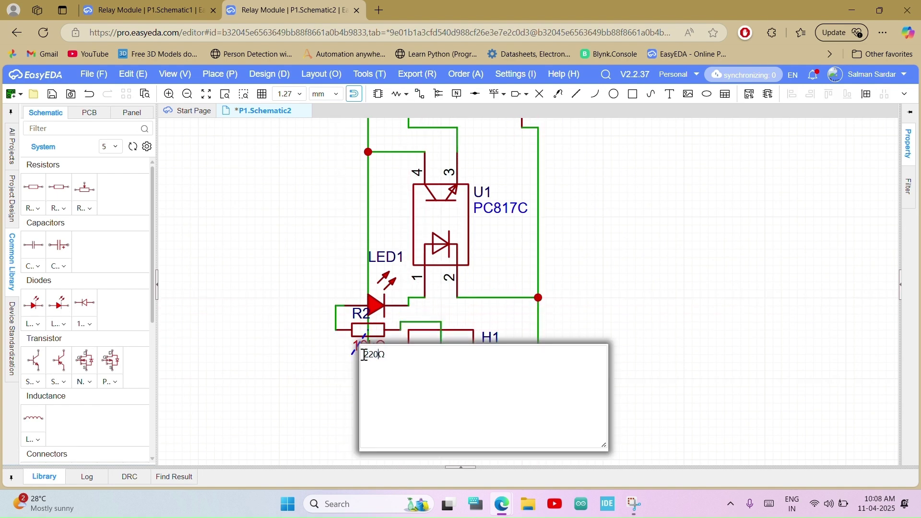
{"action": "left_click", "coordinate": [393, 230]}
{"action": "right_click_drag", "start_coordinate": [460, 144], "coordinate": [463, 281]}
{"action": "double_click", "coordinate": [437, 248]}
{"action": "left_click", "coordinate": [446, 259]}
{"action": "key", "text": "Return"}
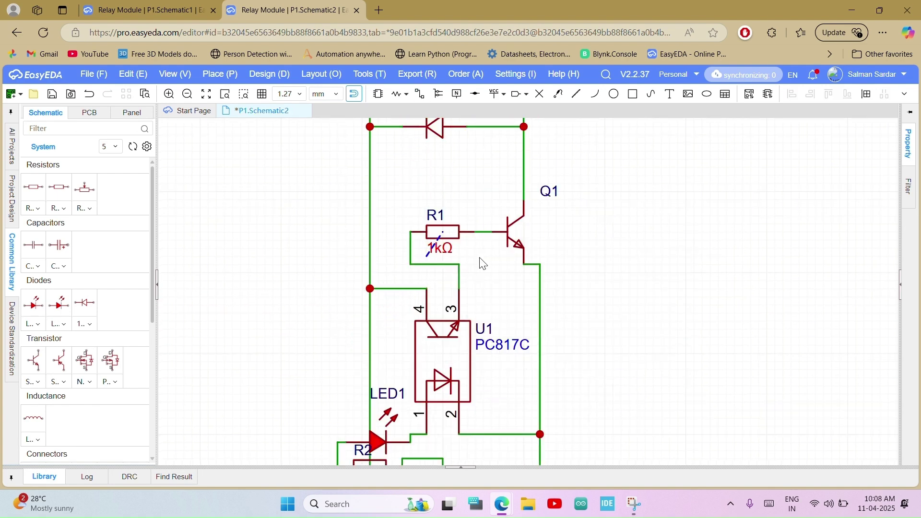
Step: Convert the finished schematic to a PCB and apply the import of all components
{"action": "scroll", "coordinate": [490, 271], "scroll_direction": "down", "scroll_amount": 5}
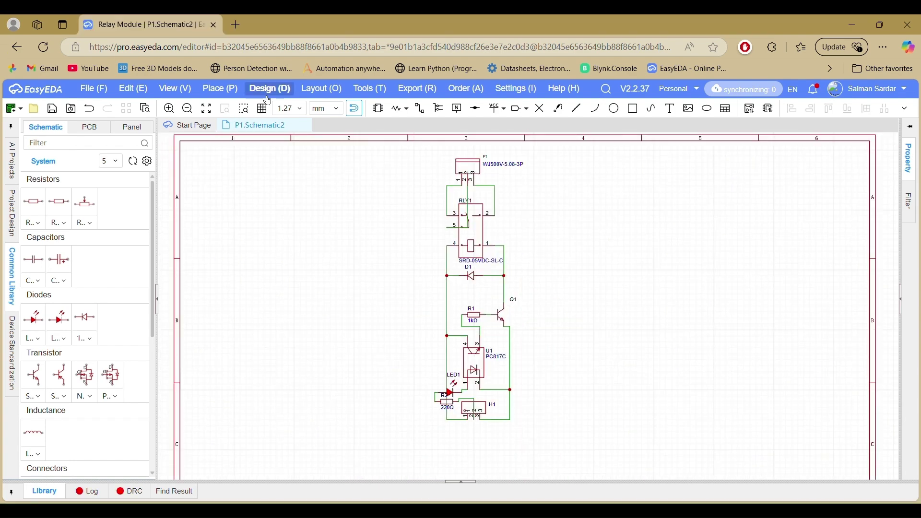
{"action": "left_click", "coordinate": [269, 89]}
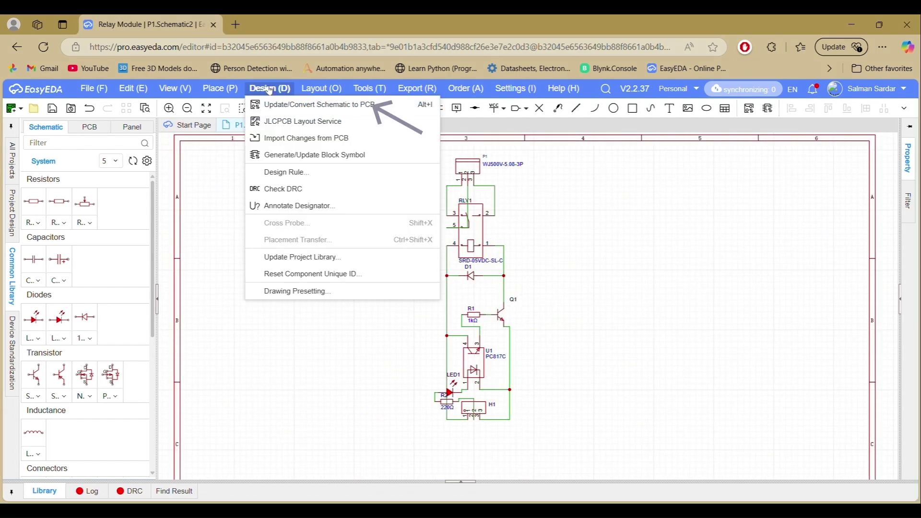
{"action": "left_click", "coordinate": [286, 104]}
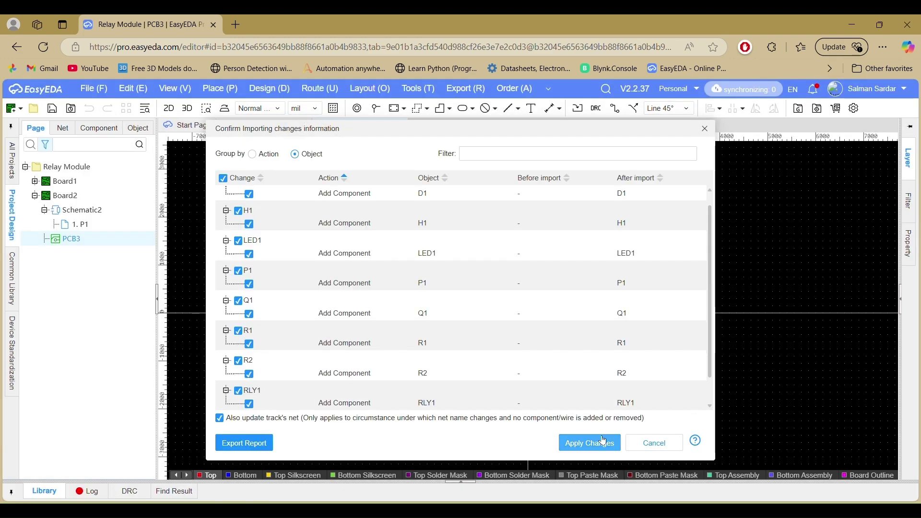
{"action": "left_click", "coordinate": [580, 443]}
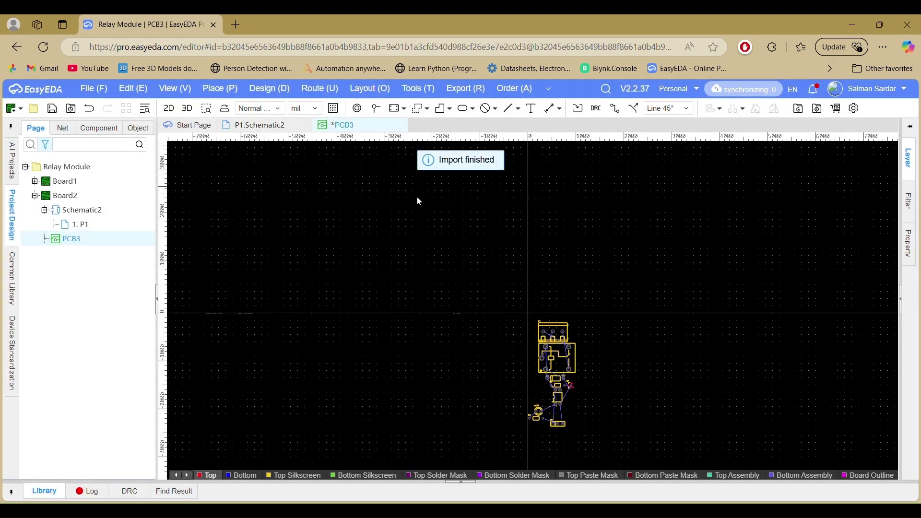
Step: Draw a rectangular board outline about 2000 by 2600 mil to the left of the imported components
{"action": "left_click", "coordinate": [393, 109]}
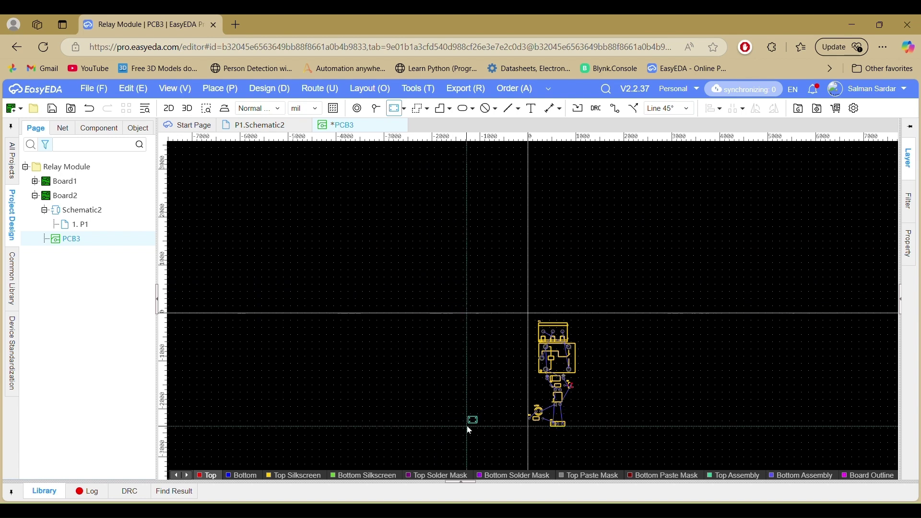
{"action": "left_click", "coordinate": [414, 320]}
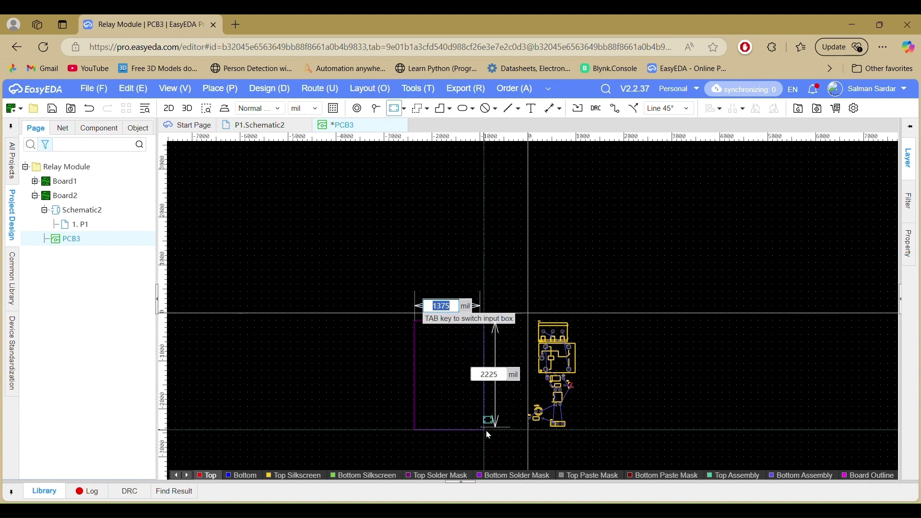
{"action": "left_click", "coordinate": [510, 445]}
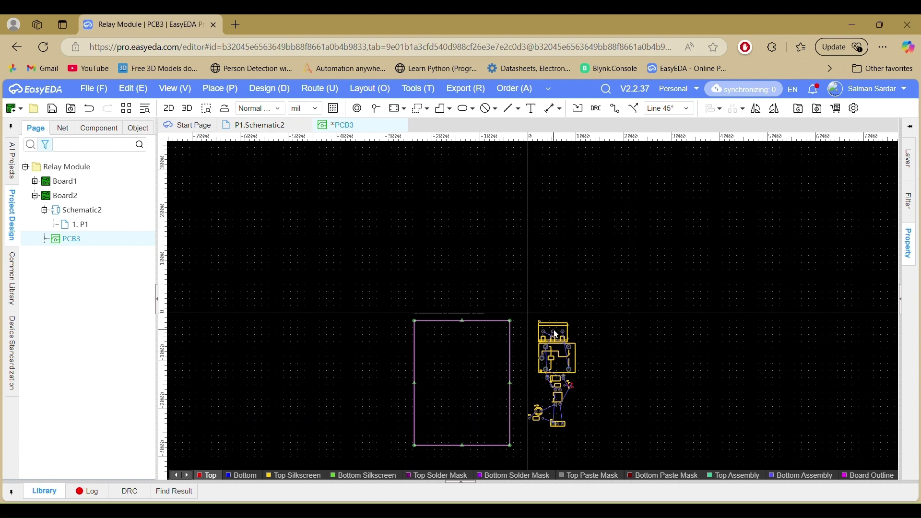
Step: Move terminal block P1, relay RLY1 and diode D1 into the board outline, stacked downward from the upper edge
{"action": "left_click_drag", "start_coordinate": [553, 330], "coordinate": [461, 331]}
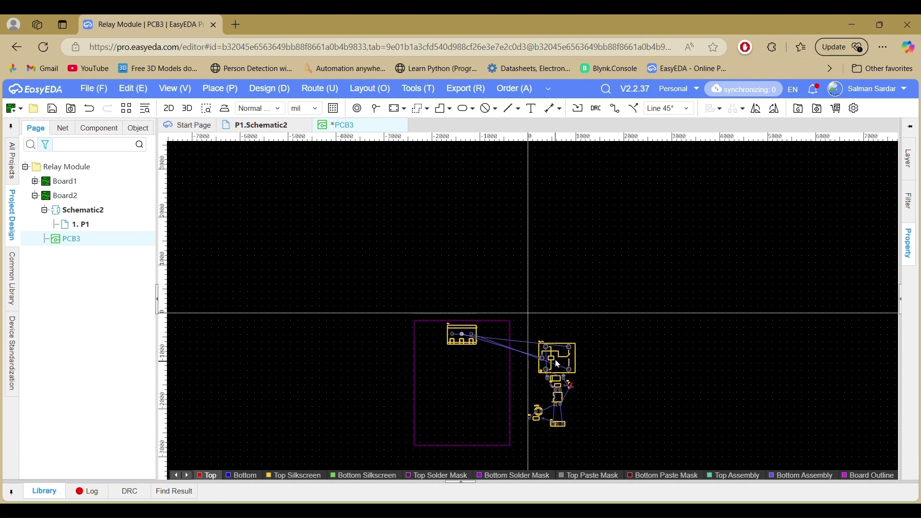
{"action": "left_click_drag", "start_coordinate": [557, 365], "coordinate": [468, 378]}
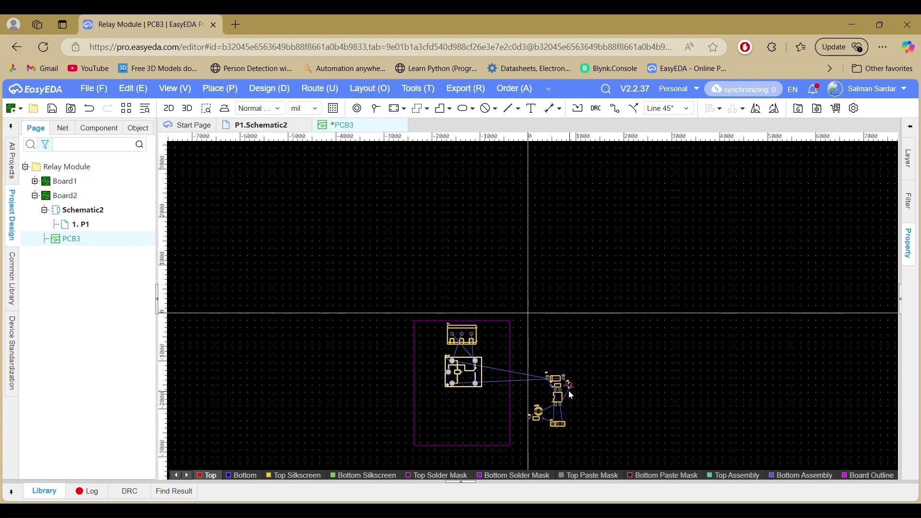
{"action": "scroll", "coordinate": [567, 389], "scroll_direction": "up", "scroll_amount": 3}
{"action": "scroll", "coordinate": [581, 361], "scroll_direction": "down", "scroll_amount": 1}
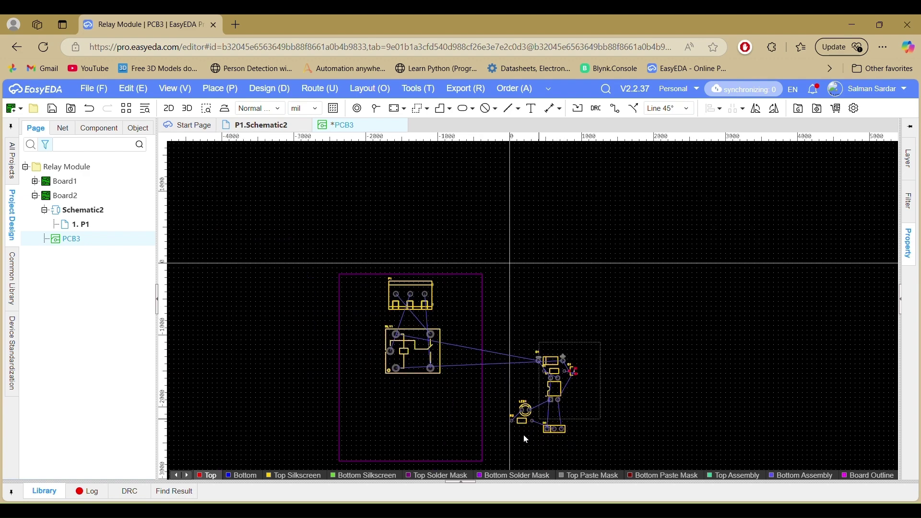
{"action": "left_click_drag", "start_coordinate": [519, 440], "coordinate": [510, 436]}
{"action": "left_click_drag", "start_coordinate": [559, 395], "coordinate": [533, 401]}
{"action": "left_click", "coordinate": [510, 387]}
{"action": "left_click_drag", "start_coordinate": [524, 367], "coordinate": [413, 393]}
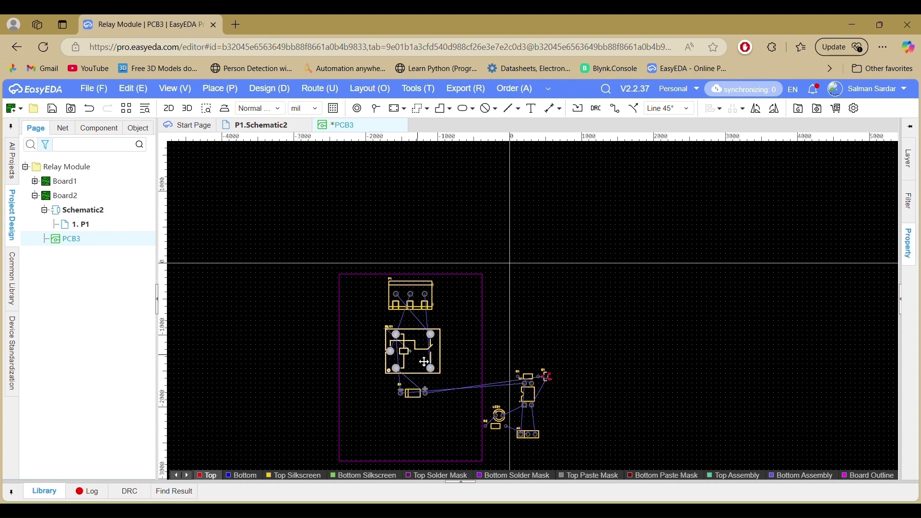
Step: Rotate relay RLY1 so pins 2 and 3 face terminal block P1, and nudge diode D1 closer beneath it
{"action": "right_click", "coordinate": [420, 358]}
{"action": "mouse_move", "coordinate": [461, 424]}
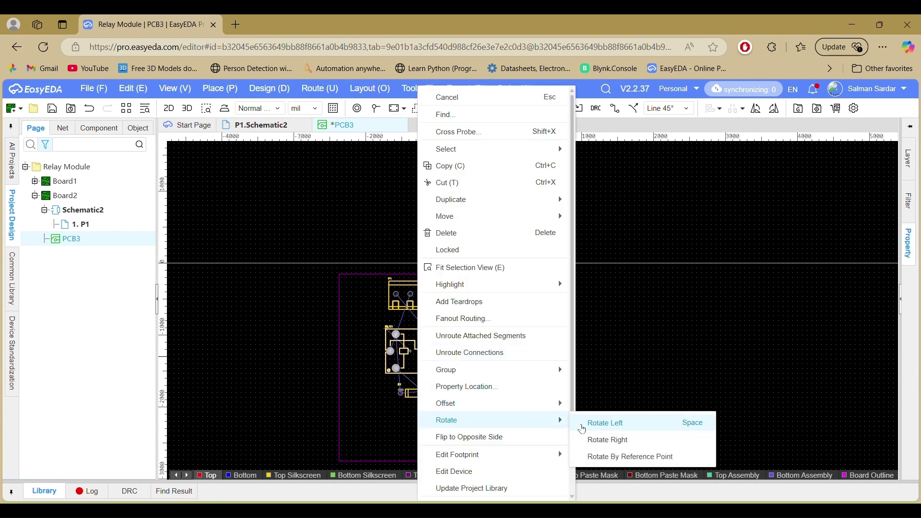
{"action": "left_click", "coordinate": [605, 423]}
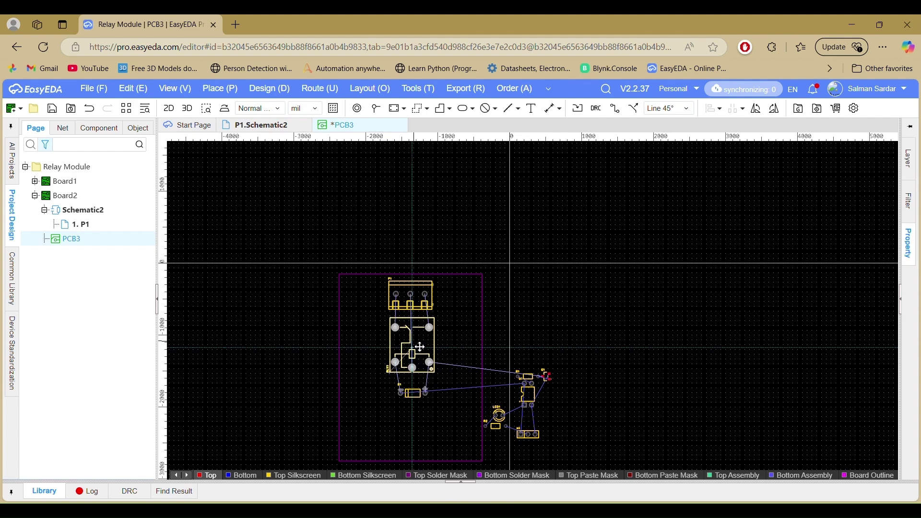
{"action": "key", "text": "space"}
{"action": "key", "text": "space"}
{"action": "key", "text": "space"}
{"action": "left_click", "coordinate": [446, 346]}
{"action": "left_click_drag", "start_coordinate": [419, 356], "coordinate": [418, 354]}
{"action": "left_click_drag", "start_coordinate": [417, 395], "coordinate": [415, 385]}
Step: Place U1 at the lower left of the parts column, H1 at its bottom, R2 above H1 and LED1 above R2
{"action": "left_click_drag", "start_coordinate": [529, 396], "coordinate": [398, 428]}
{"action": "left_click_drag", "start_coordinate": [528, 435], "coordinate": [404, 454]}
{"action": "left_click_drag", "start_coordinate": [498, 427], "coordinate": [406, 422]}
{"action": "left_click_drag", "start_coordinate": [499, 416], "coordinate": [425, 435]}
Step: Place resistor R1 below diode D1, and transistor Q1 to the right of R1
{"action": "left_click_drag", "start_coordinate": [527, 376], "coordinate": [422, 400]}
{"action": "left_click_drag", "start_coordinate": [546, 376], "coordinate": [447, 390]}
{"action": "scroll", "coordinate": [447, 388], "scroll_direction": "down", "scroll_amount": 1}
{"action": "right_click_drag", "start_coordinate": [447, 388], "coordinate": [512, 310]}
{"action": "scroll", "coordinate": [498, 246], "scroll_direction": "up", "scroll_amount": 2}
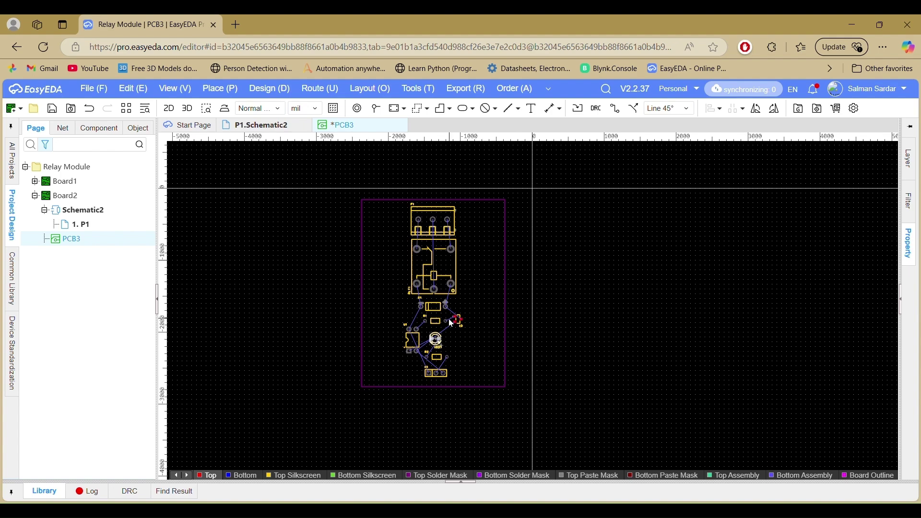
{"action": "scroll", "coordinate": [451, 327], "scroll_direction": "up", "scroll_amount": 3}
{"action": "scroll", "coordinate": [478, 285], "scroll_direction": "down", "scroll_amount": 2}
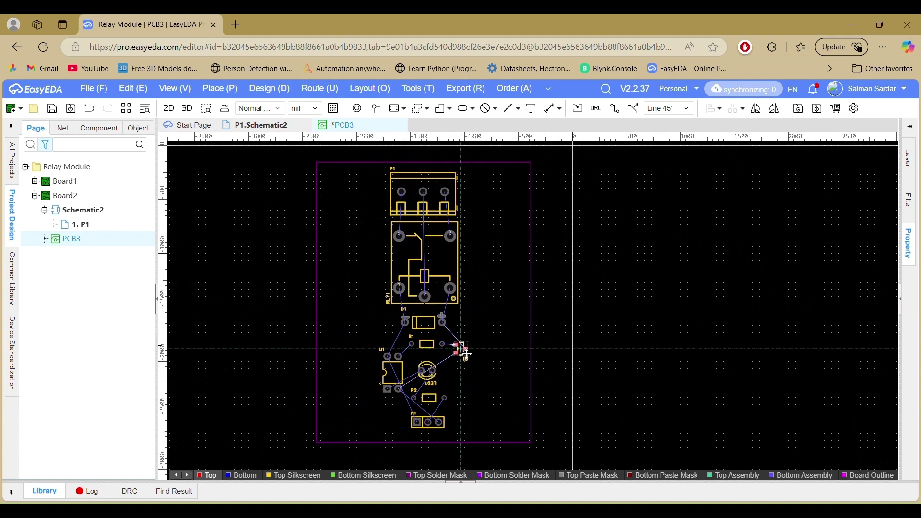
{"action": "left_click_drag", "start_coordinate": [466, 355], "coordinate": [464, 357]}
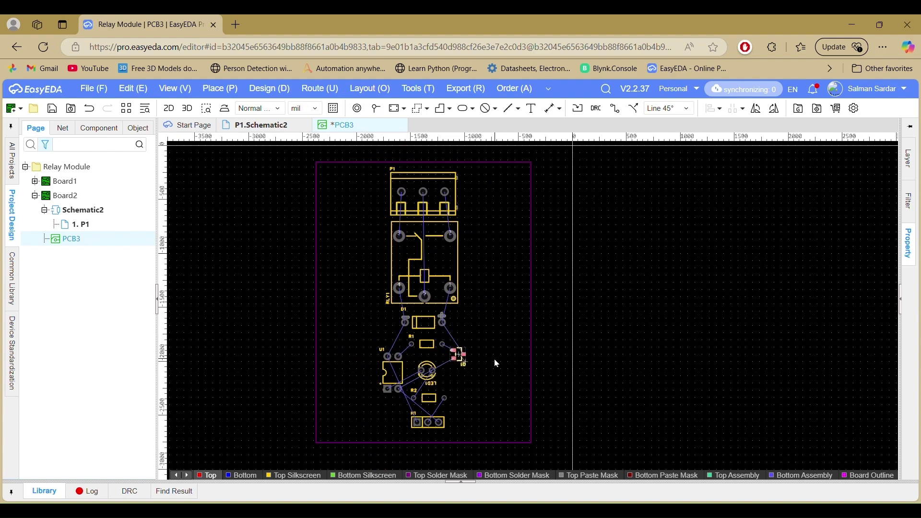
Step: Auto-route all nets on the top and bottom layers
{"action": "left_click", "coordinate": [320, 90]}
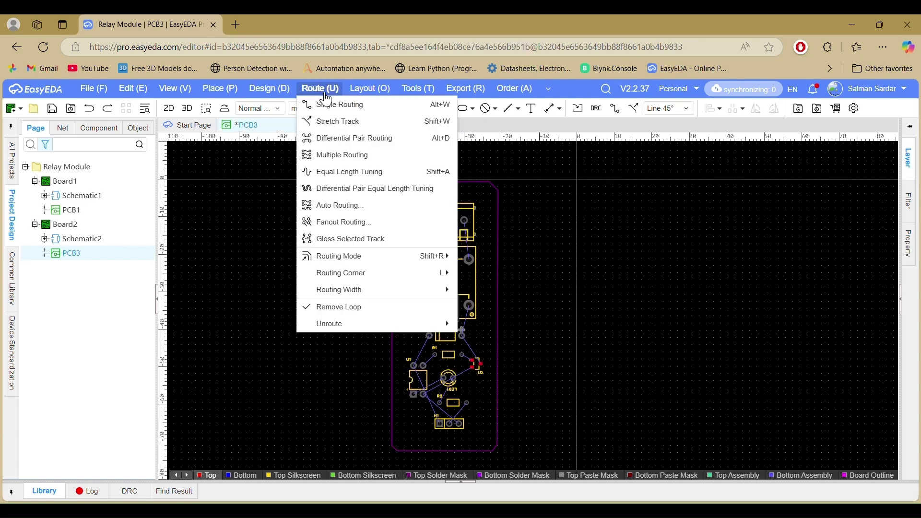
{"action": "mouse_move", "coordinate": [343, 267]}
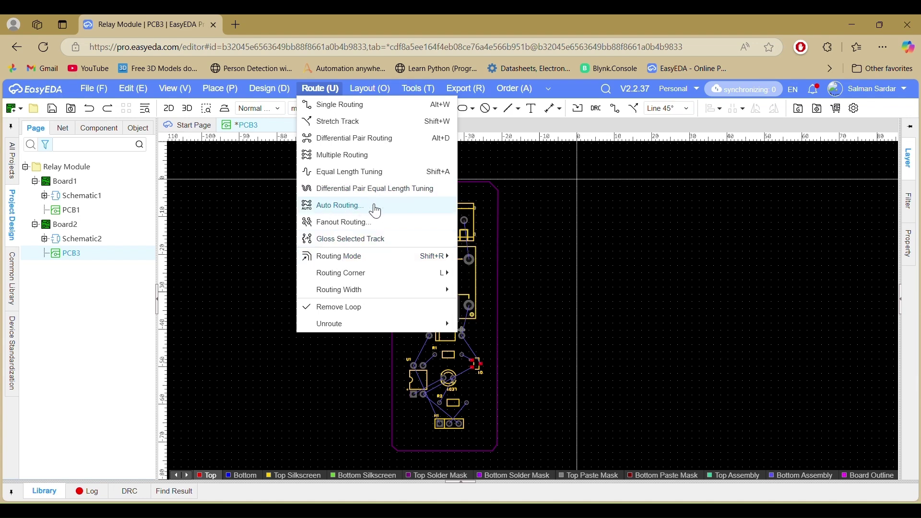
{"action": "left_click", "coordinate": [376, 209]}
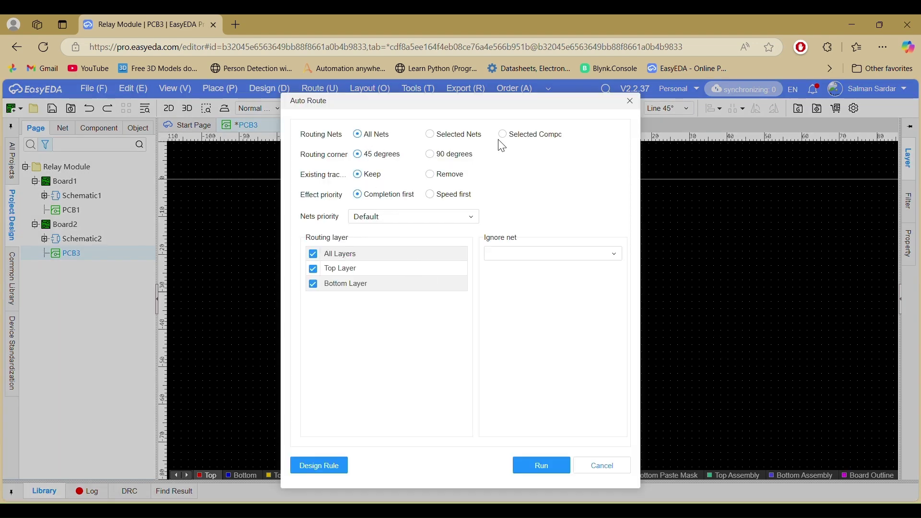
{"action": "left_click", "coordinate": [544, 464]}
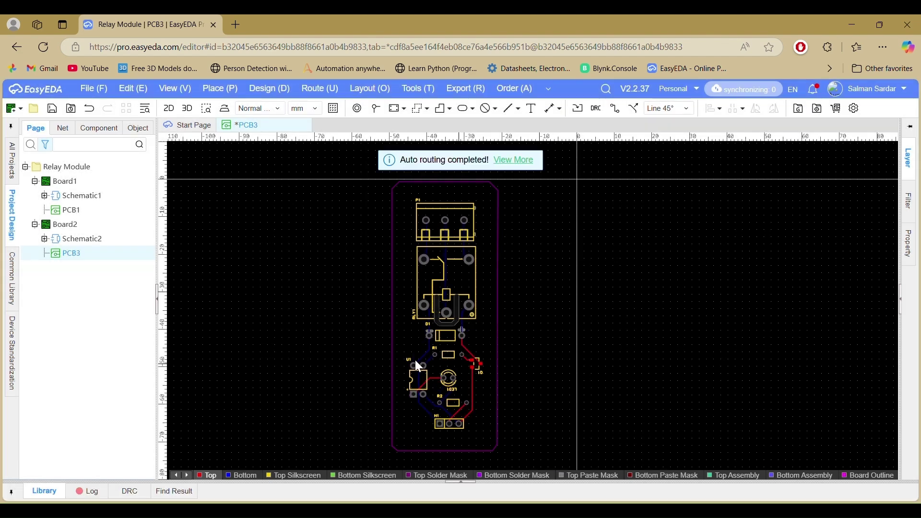
Step: Unroute all the automatically generated tracks from the board
{"action": "scroll", "coordinate": [430, 230], "scroll_direction": "up", "scroll_amount": 2}
{"action": "left_click", "coordinate": [320, 88]}
{"action": "mouse_move", "coordinate": [353, 328]}
{"action": "left_click", "coordinate": [481, 357]}
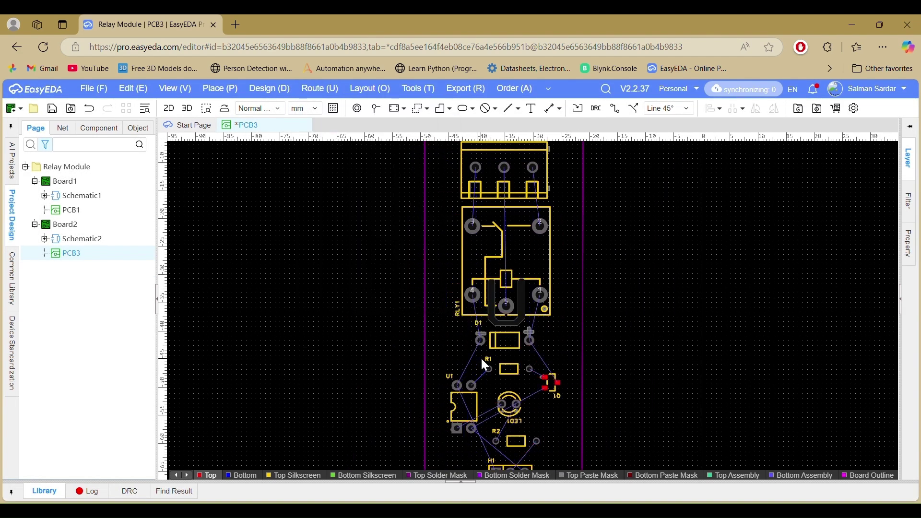
Step: Make the bottom copper layer active, and return to the top layer
{"action": "left_click", "coordinate": [899, 298]}
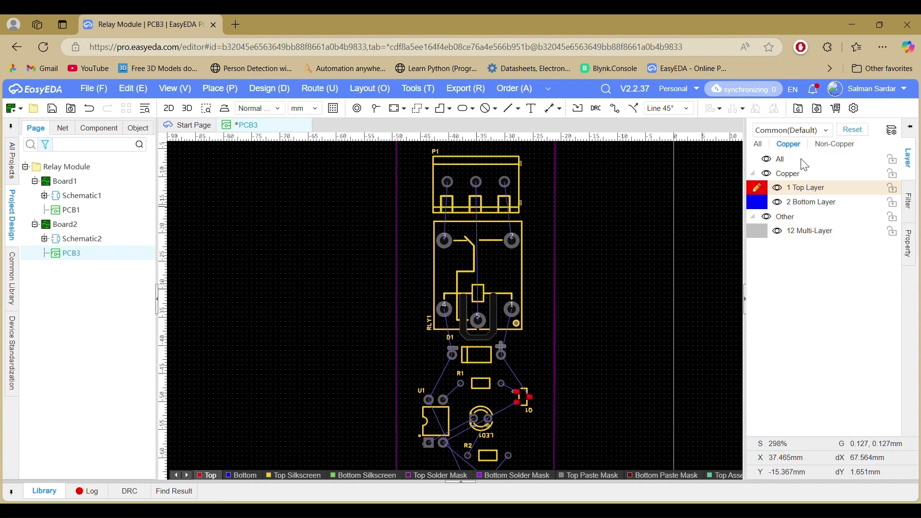
{"action": "left_click", "coordinate": [805, 202]}
{"action": "left_click", "coordinate": [801, 188]}
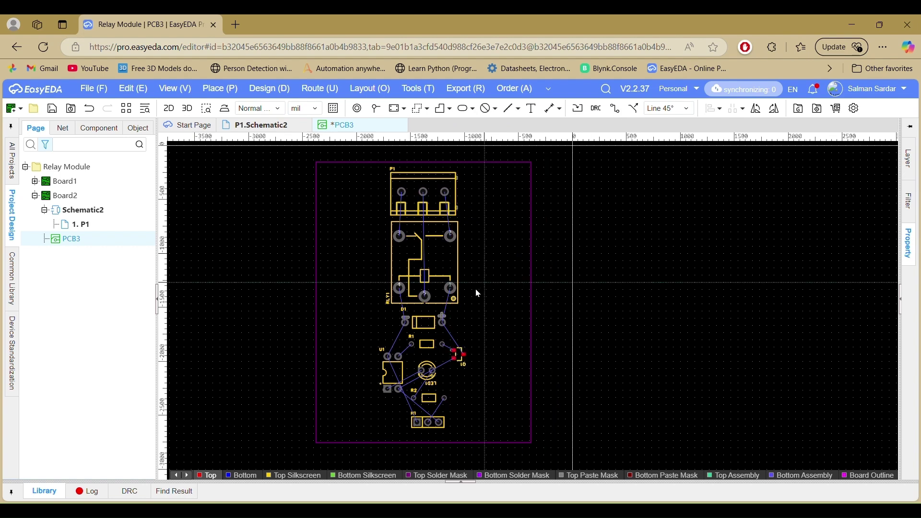
Step: Set the PCB units to mm and route a top-layer track from pin 3 of H1 to pin 2 of Q1
{"action": "left_click", "coordinate": [901, 299]}
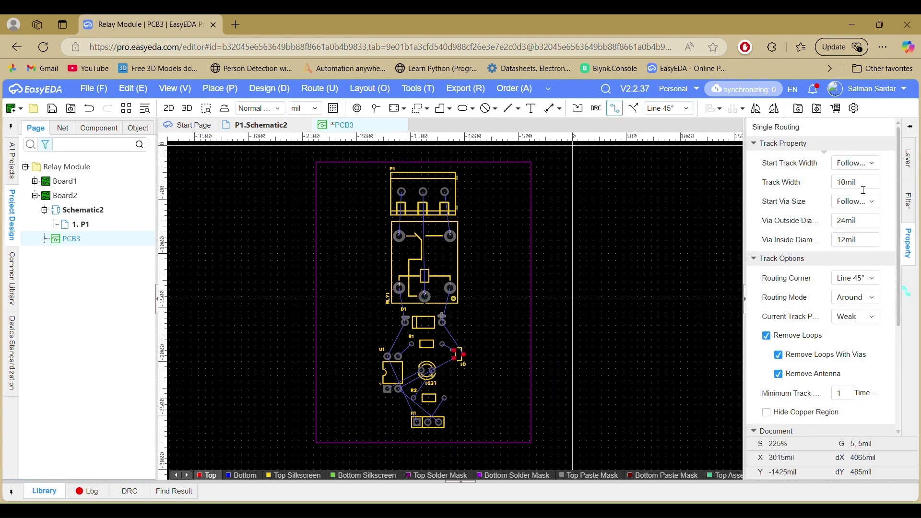
{"action": "left_click", "coordinate": [307, 136]}
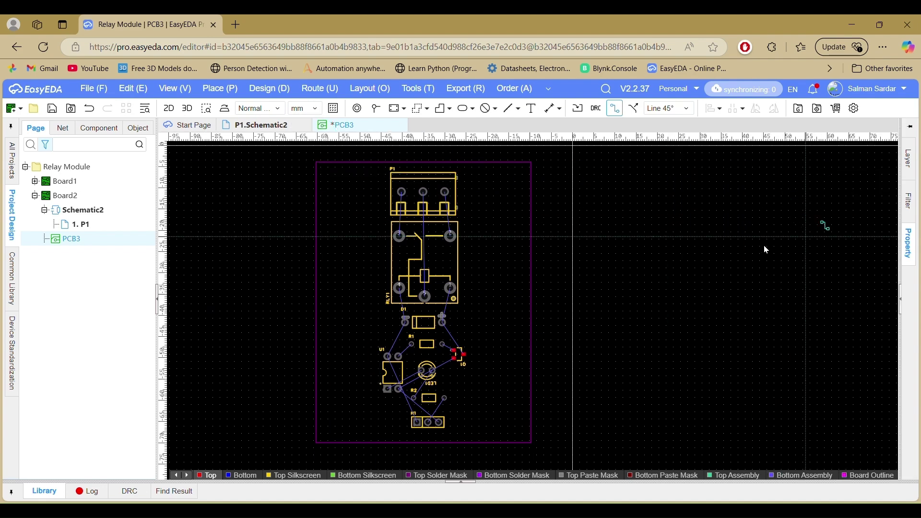
{"action": "scroll", "coordinate": [470, 409], "scroll_direction": "up", "scroll_amount": 3}
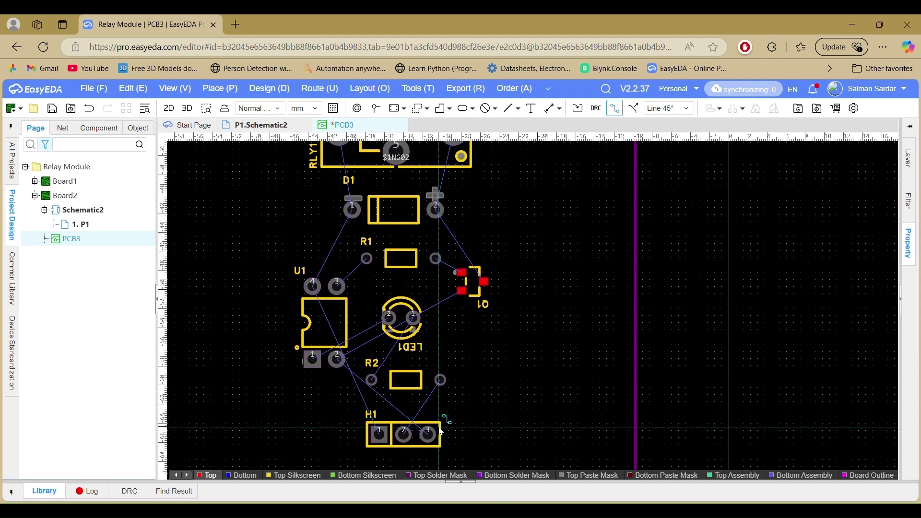
{"action": "scroll", "coordinate": [463, 407], "scroll_direction": "down", "scroll_amount": 2}
{"action": "left_click", "coordinate": [431, 432]}
{"action": "scroll", "coordinate": [455, 359], "scroll_direction": "up", "scroll_amount": 3}
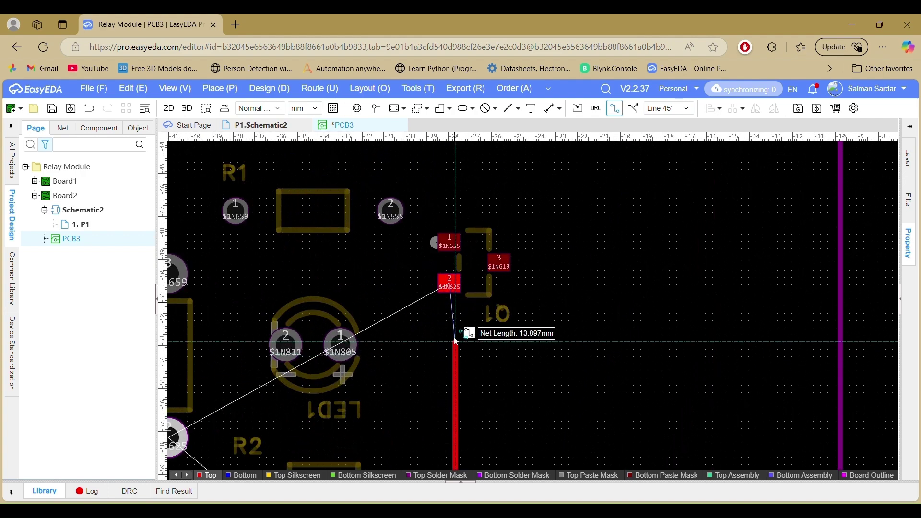
{"action": "left_click", "coordinate": [452, 282]}
Step: Try to route a track from pin 3 of Q1 to pin 2 of diode D1
{"action": "scroll", "coordinate": [480, 388], "scroll_direction": "down", "scroll_amount": 2}
{"action": "right_click_drag", "start_coordinate": [481, 389], "coordinate": [464, 441]}
{"action": "left_click", "coordinate": [473, 383]}
{"action": "left_click", "coordinate": [425, 312]}
{"action": "right_click", "coordinate": [492, 359]}
{"action": "key", "text": "ctrl+z"}
Step: Route a top-layer track from pin 3 of Q1 up to pin 1 of relay RLY1
{"action": "key", "text": "alt+w"}
{"action": "left_click", "coordinate": [473, 384]}
{"action": "left_click", "coordinate": [442, 236]}
Step: Route pin 1 of Q1 to pin 2 of R1, and pin 2 of D1 to the track between Q1 and the relay
{"action": "left_click", "coordinate": [450, 371]}
{"action": "left_click", "coordinate": [424, 361]}
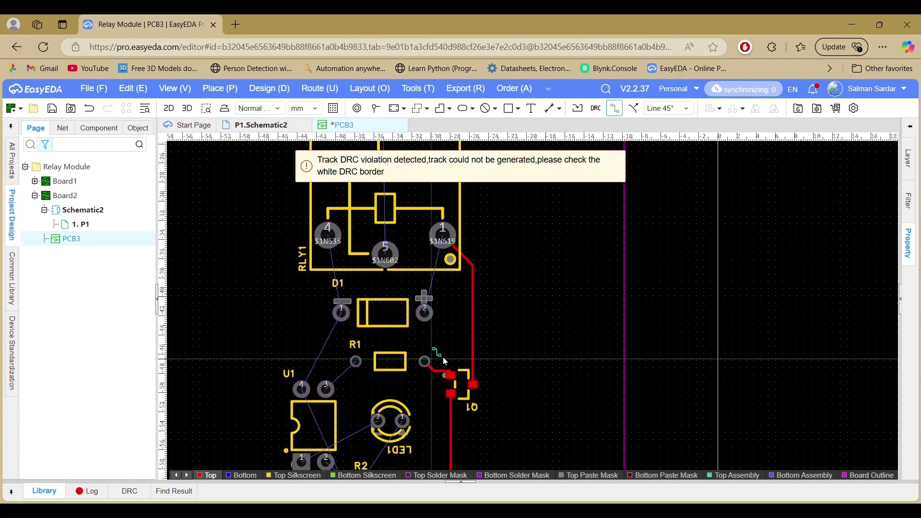
{"action": "left_click", "coordinate": [424, 312]}
Step: Route a top-layer track between pin 1 of H1 and pin 4 of the relay, passing left of U1
{"action": "scroll", "coordinate": [472, 309], "scroll_direction": "down", "scroll_amount": 5}
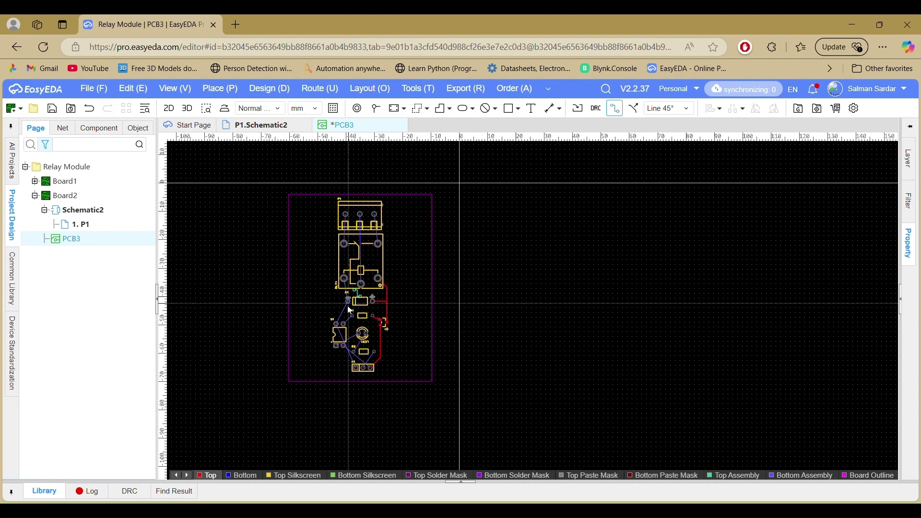
{"action": "scroll", "coordinate": [339, 288], "scroll_direction": "up", "scroll_amount": 1}
{"action": "scroll", "coordinate": [321, 385], "scroll_direction": "up", "scroll_amount": 2}
{"action": "left_click", "coordinate": [361, 397]}
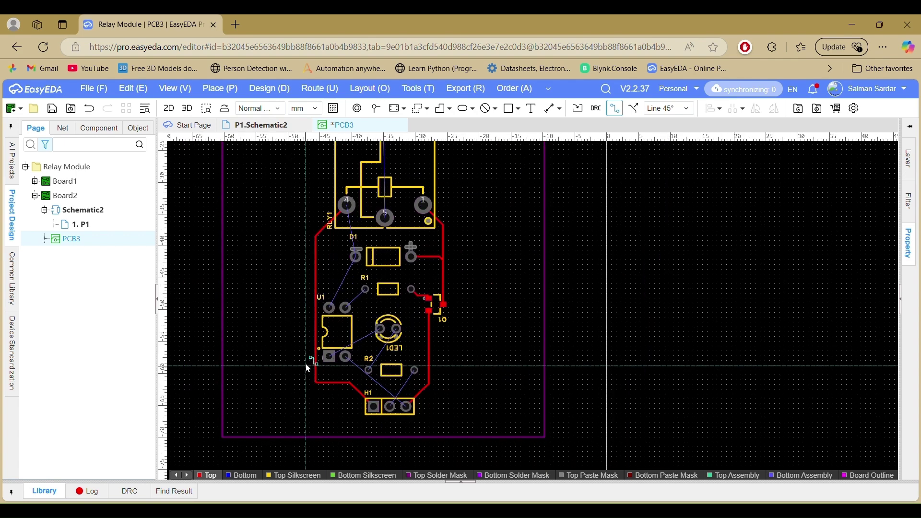
Step: Route top-layer tracks from pin 1 of D1 to pin 4 of the relay, and from pin 4 of U1 to the track running beside it
{"action": "left_click", "coordinate": [343, 263]}
{"action": "left_click", "coordinate": [349, 210]}
{"action": "left_click", "coordinate": [329, 307]}
{"action": "left_click", "coordinate": [316, 307]}
Step: Rotate resistor R2 by 180° and shift it slightly to the right above H1
{"action": "right_click", "coordinate": [391, 380]}
{"action": "left_click_drag", "start_coordinate": [390, 371], "coordinate": [394, 371]}
{"action": "key", "text": "space"}
{"action": "key", "text": "space"}
Step: Route top-layer tracks from pin 2 of H1 to pin 2 of R2, and from pin 1 of R2 to pin 1 of LED1
{"action": "left_click", "coordinate": [390, 406]}
{"action": "left_click", "coordinate": [373, 371]}
{"action": "left_click", "coordinate": [418, 371]}
{"action": "left_click", "coordinate": [396, 329]}
{"action": "right_click", "coordinate": [428, 361]}
Step: Route top-layer tracks from H1 pin 3 to U1 pin 2, U1 pin 1 to LED1 pin 2, and U1 pin 3 to R1 pin 1
{"action": "left_click", "coordinate": [405, 406]}
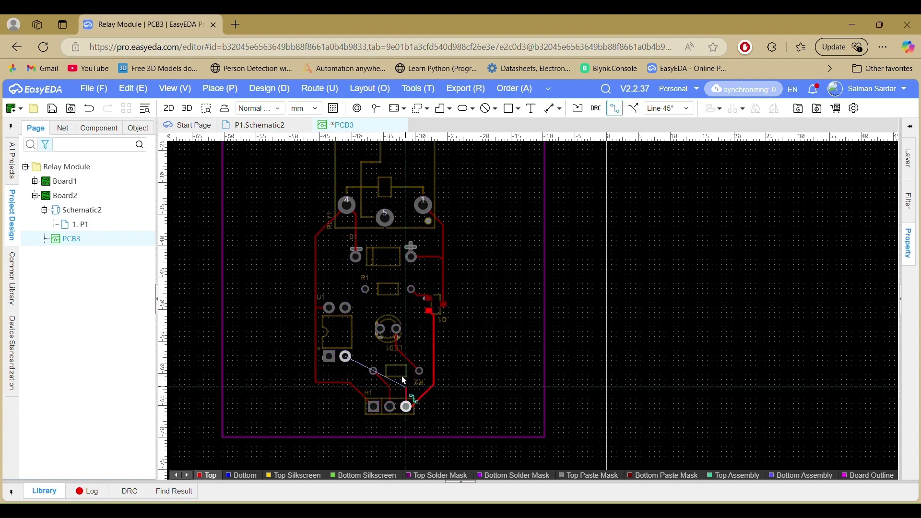
{"action": "left_click", "coordinate": [345, 355]}
{"action": "left_click", "coordinate": [329, 356]}
{"action": "left_click", "coordinate": [429, 310]}
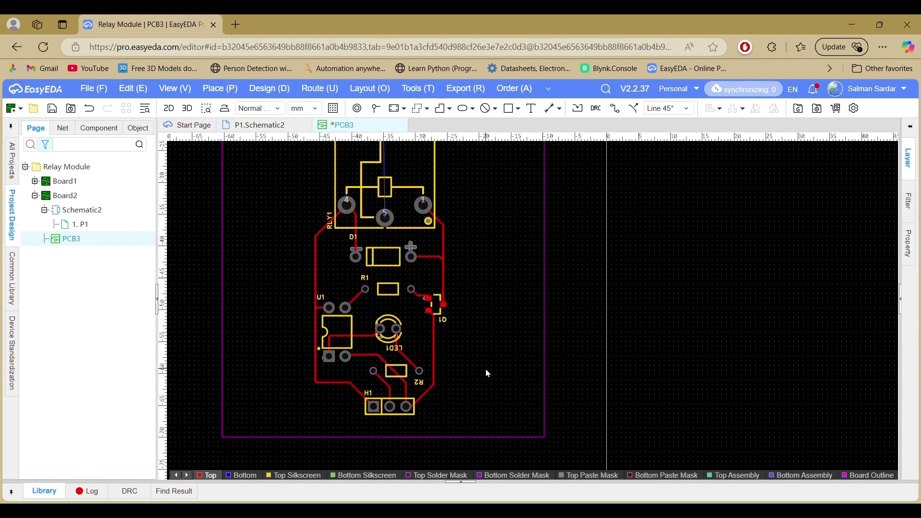
Step: Make the bottom layer active for single routing and set the track width to 1.5 mm
{"action": "scroll", "coordinate": [385, 367], "scroll_direction": "up", "scroll_amount": 2}
{"action": "scroll", "coordinate": [384, 367], "scroll_direction": "down", "scroll_amount": 1}
{"action": "right_click_drag", "start_coordinate": [470, 242], "coordinate": [475, 405]}
{"action": "left_click", "coordinate": [614, 108]}
{"action": "left_click", "coordinate": [900, 291]}
{"action": "left_click", "coordinate": [907, 160]}
{"action": "left_click", "coordinate": [802, 202]}
{"action": "left_click", "coordinate": [907, 227]}
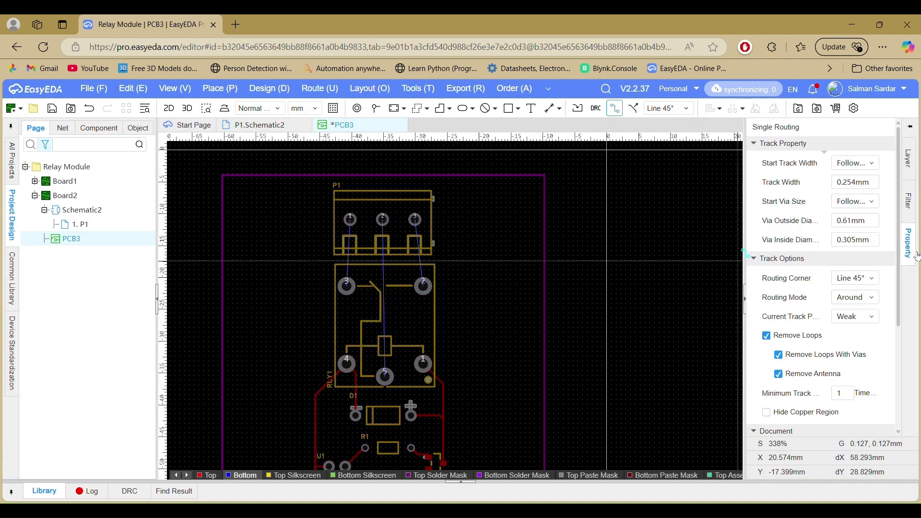
{"action": "left_click", "coordinate": [859, 188]}
{"action": "type", "text": "1.5"}
Step: Route bottom-layer tracks from pins 1, 2 and 3 of P1 to relay pins 3, 5 and 2 respectively
{"action": "left_click", "coordinate": [350, 219]}
{"action": "left_click", "coordinate": [347, 284]}
{"action": "left_click", "coordinate": [382, 219]}
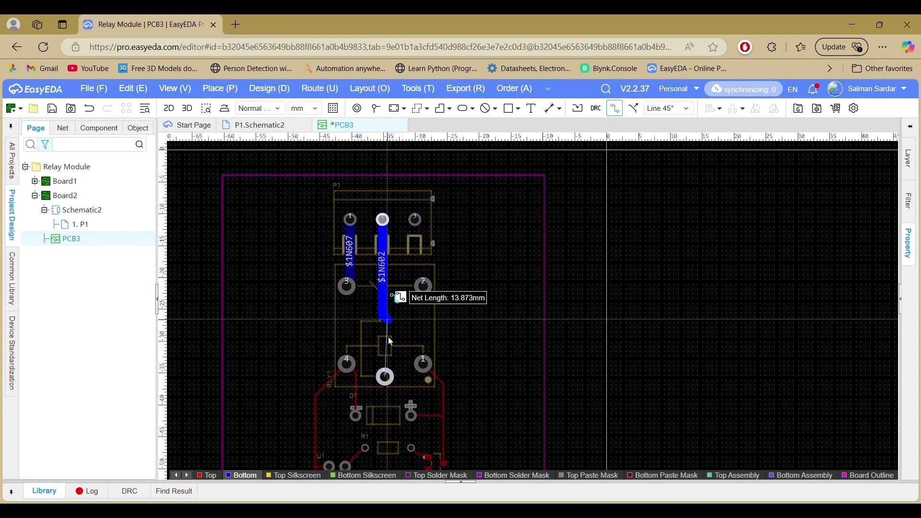
{"action": "left_click", "coordinate": [384, 375]}
{"action": "left_click", "coordinate": [414, 219]}
{"action": "left_click", "coordinate": [423, 286]}
{"action": "scroll", "coordinate": [465, 366], "scroll_direction": "down", "scroll_amount": 2}
{"action": "right_click_drag", "start_coordinate": [467, 365], "coordinate": [472, 256]}
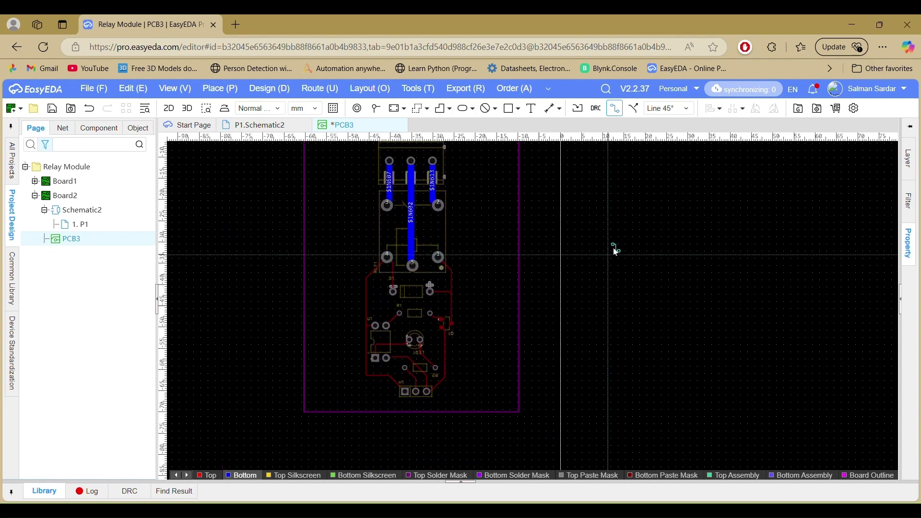
{"action": "right_click", "coordinate": [633, 238]}
{"action": "right_click", "coordinate": [593, 243]}
Step: Make the top layer active and delete the tracks from R2 to LED1 and H1, and from U1 pin 2 to H1 pin 3
{"action": "left_click", "coordinate": [814, 193]}
{"action": "left_click", "coordinate": [908, 160]}
{"action": "left_click", "coordinate": [806, 187]}
{"action": "scroll", "coordinate": [480, 326], "scroll_direction": "up", "scroll_amount": 5}
{"action": "right_click_drag", "start_coordinate": [512, 315], "coordinate": [549, 249]}
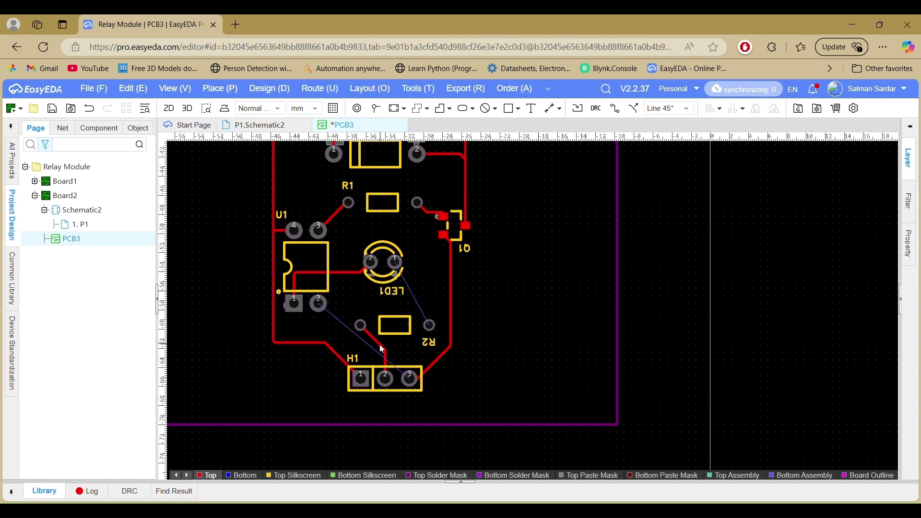
{"action": "left_click", "coordinate": [379, 346]}
{"action": "key", "text": "Delete"}
Step: Rotate R2 by 180° and route its pin 1 to pin 1 of LED1 and its pin 2 to pin 2 of H1
{"action": "left_click", "coordinate": [399, 331]}
{"action": "key", "text": "alt+w"}
{"action": "left_click", "coordinate": [394, 263]}
{"action": "left_click", "coordinate": [361, 325]}
{"action": "left_click", "coordinate": [429, 325]}
{"action": "left_click", "coordinate": [385, 377]}
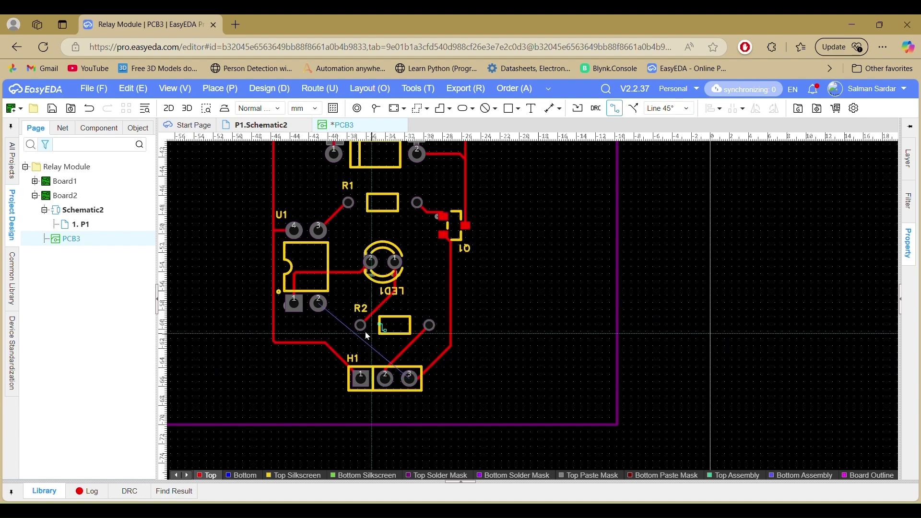
{"action": "left_click", "coordinate": [322, 305]}
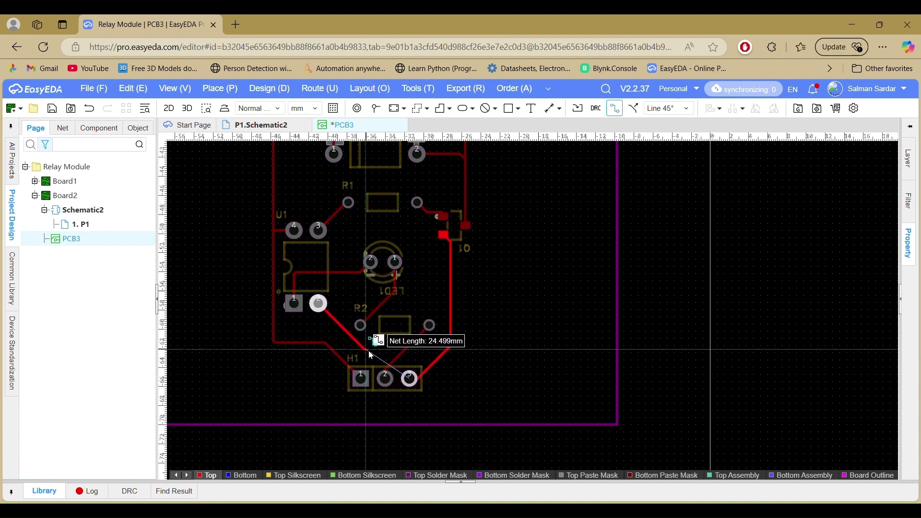
{"action": "key", "text": "b"}
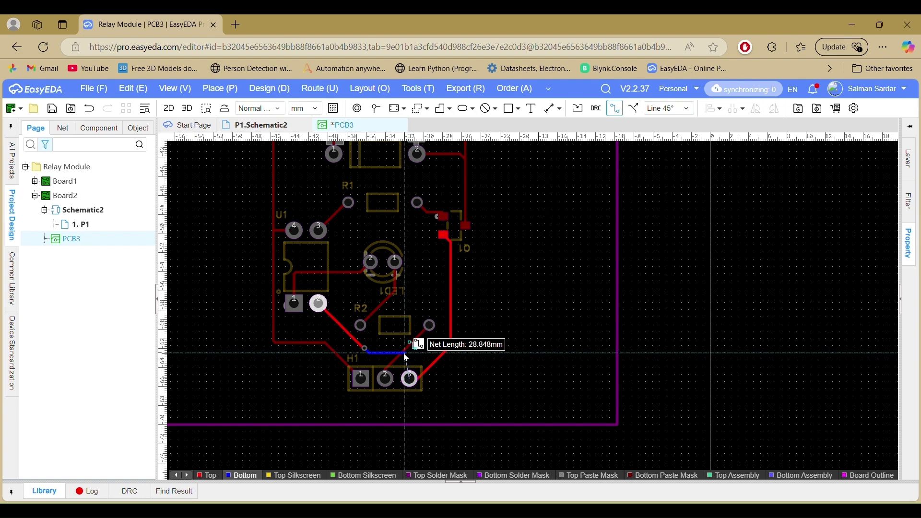
{"action": "key", "text": "Escape"}
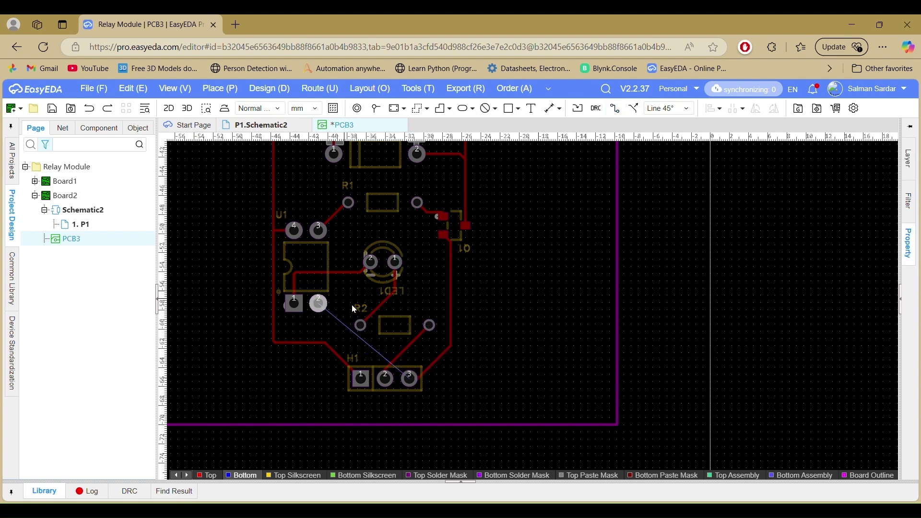
Step: Route a bottom-layer track from pin 2 of U1 to pin 3 of H1, crossing below R2
{"action": "key", "text": "w"}
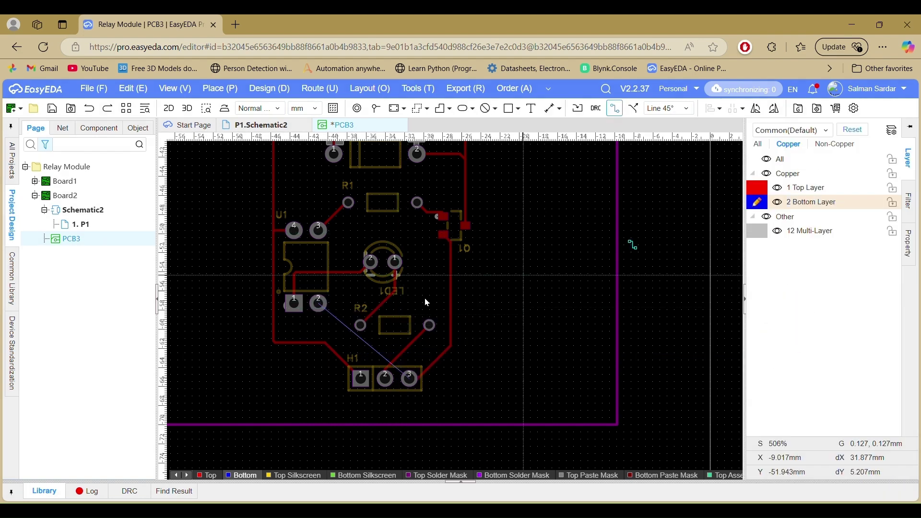
{"action": "left_click", "coordinate": [318, 303]}
{"action": "left_click", "coordinate": [410, 378]}
{"action": "key", "text": "Escape"}
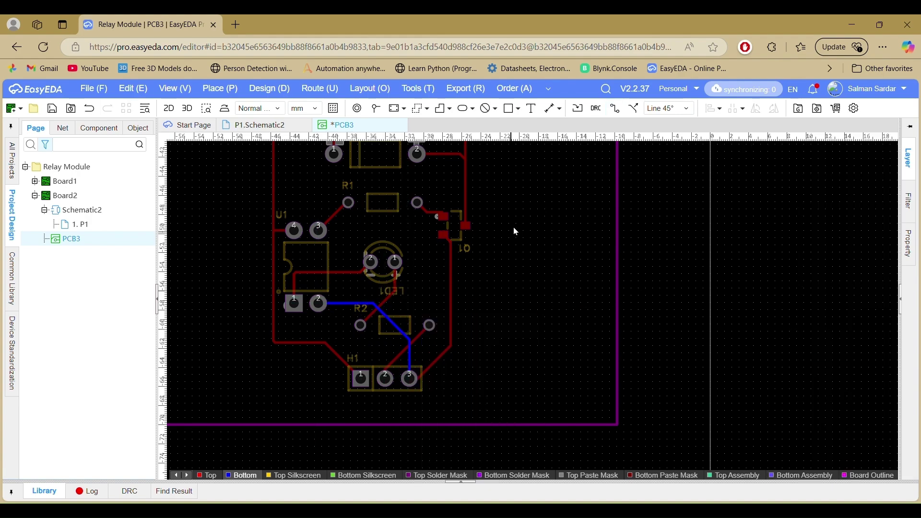
Step: Move the vertical track segment beside U1 slightly outward and bevel its lower corner where it turns toward pin 1 of H1
{"action": "scroll", "coordinate": [528, 214], "scroll_direction": "down", "scroll_amount": 3}
{"action": "scroll", "coordinate": [452, 370], "scroll_direction": "up", "scroll_amount": 6}
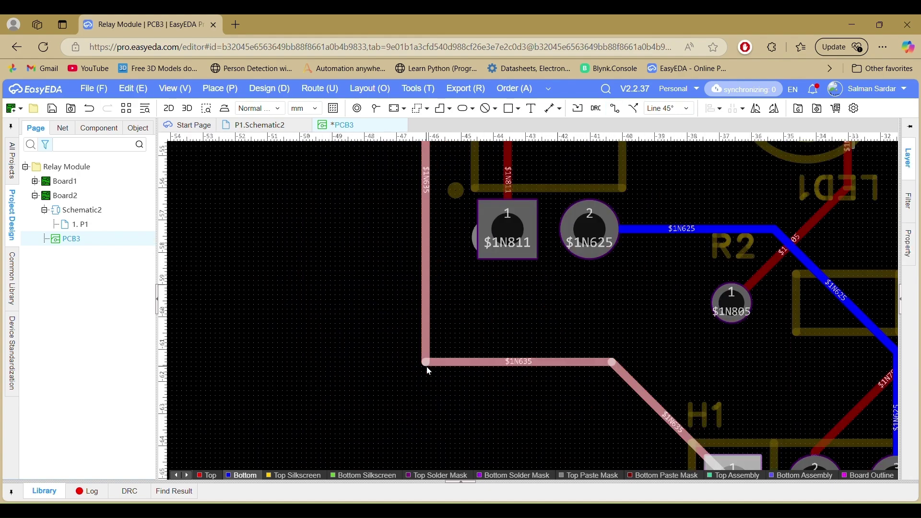
{"action": "scroll", "coordinate": [427, 368], "scroll_direction": "down", "scroll_amount": 3}
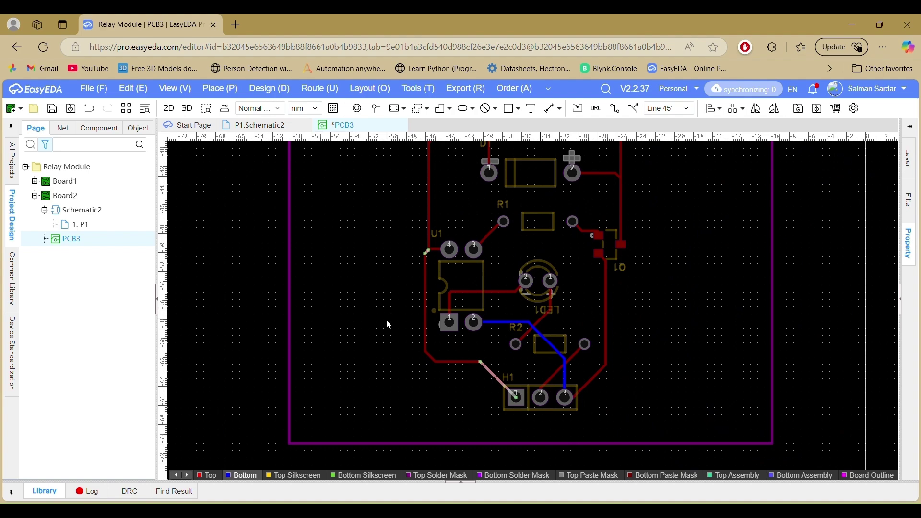
{"action": "right_click_drag", "start_coordinate": [387, 320], "coordinate": [383, 332]}
{"action": "scroll", "coordinate": [479, 380], "scroll_direction": "up", "scroll_amount": 2}
{"action": "scroll", "coordinate": [493, 353], "scroll_direction": "down", "scroll_amount": 1}
{"action": "right_click_drag", "start_coordinate": [492, 352], "coordinate": [446, 496]}
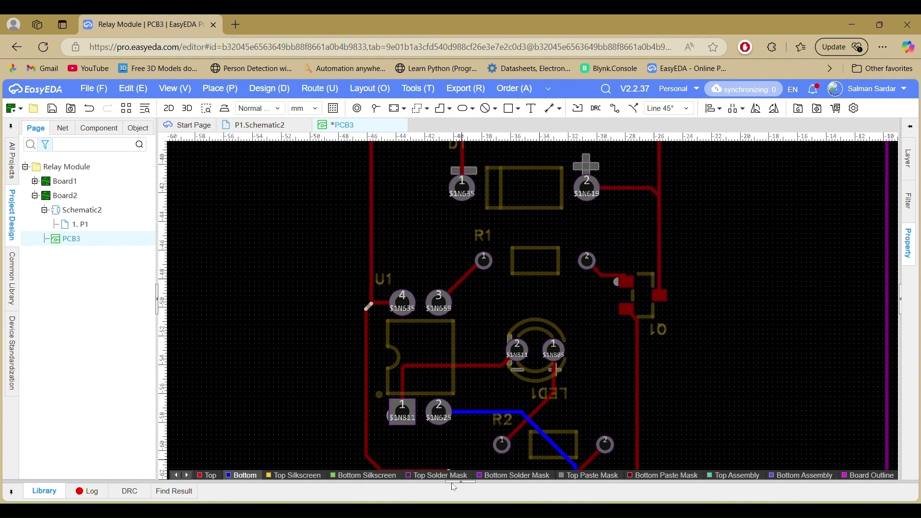
{"action": "scroll", "coordinate": [640, 323], "scroll_direction": "down", "scroll_amount": 4}
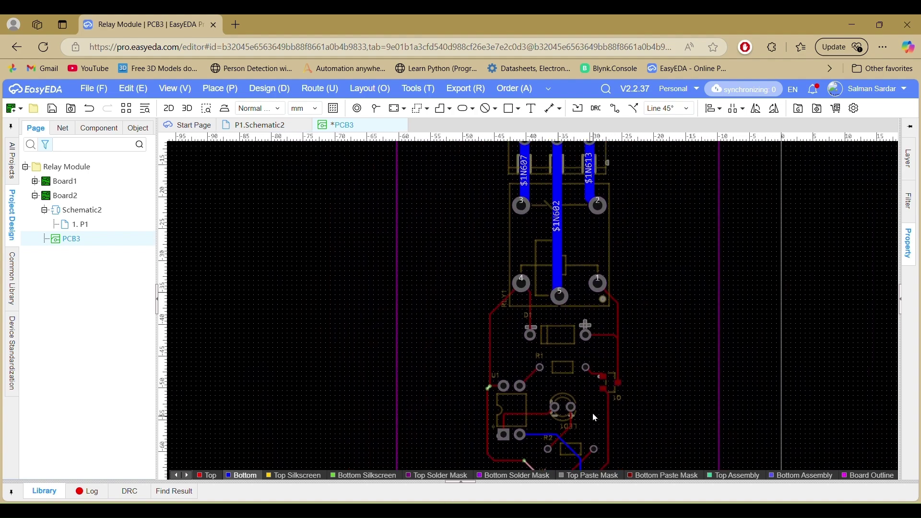
{"action": "scroll", "coordinate": [490, 398], "scroll_direction": "up", "scroll_amount": 4}
{"action": "left_click", "coordinate": [422, 360]}
{"action": "scroll", "coordinate": [401, 348], "scroll_direction": "down", "scroll_amount": 2}
{"action": "right_click_drag", "start_coordinate": [401, 348], "coordinate": [400, 482]}
{"action": "scroll", "coordinate": [655, 309], "scroll_direction": "down", "scroll_amount": 5}
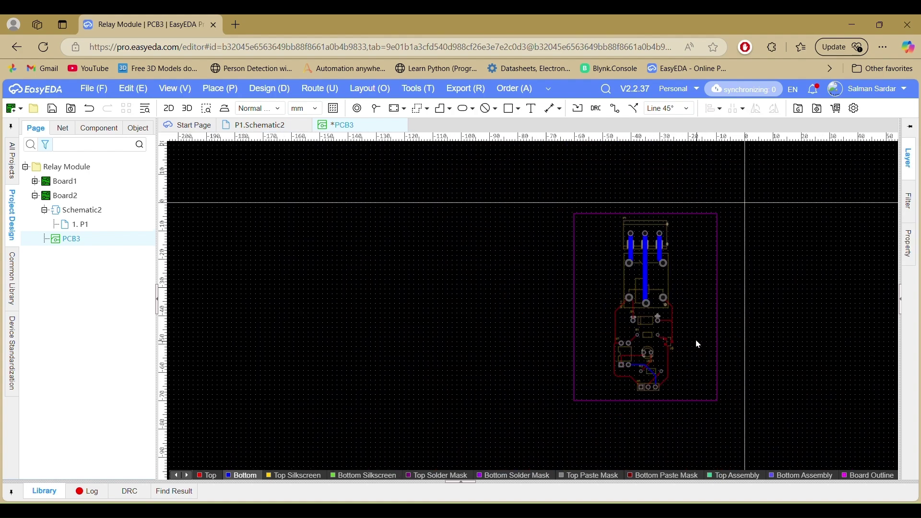
Step: Save the PCB and delete its existing rectangular board outline
{"action": "left_click", "coordinate": [90, 90]}
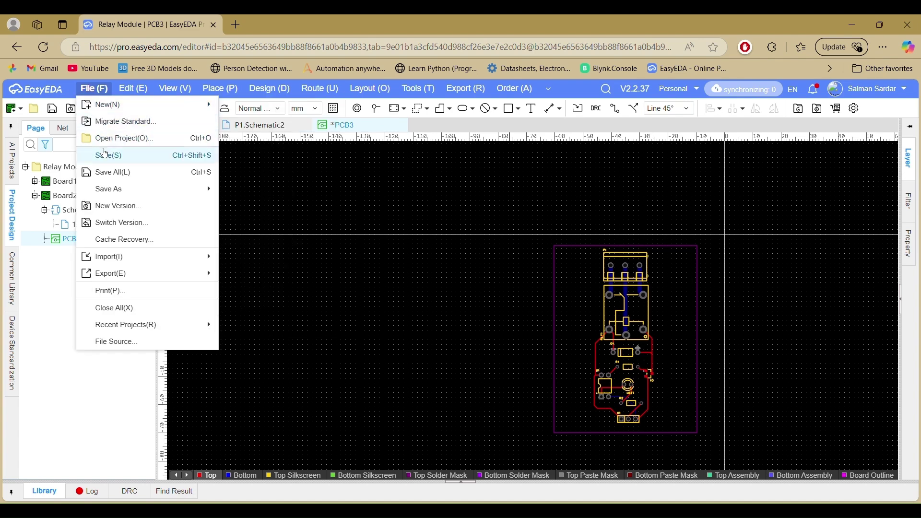
{"action": "left_click", "coordinate": [112, 157]}
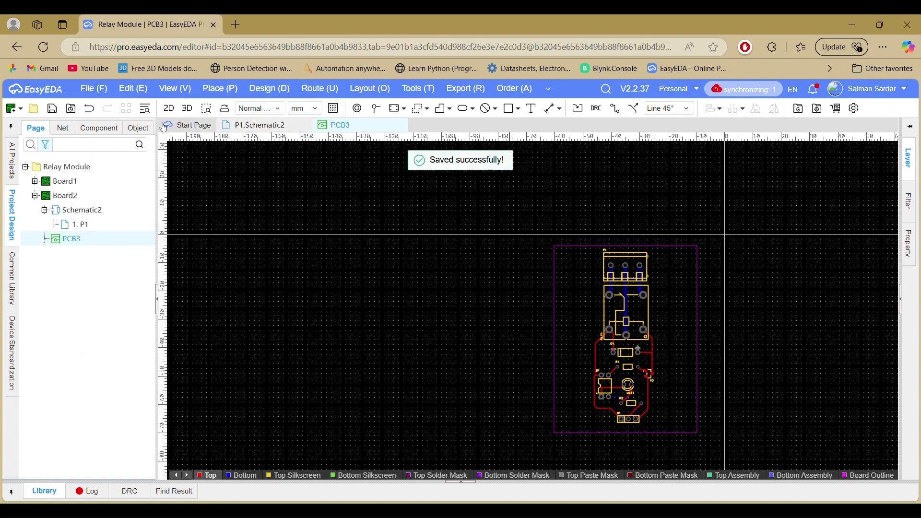
{"action": "left_click", "coordinate": [542, 331]}
{"action": "key", "text": "Delete"}
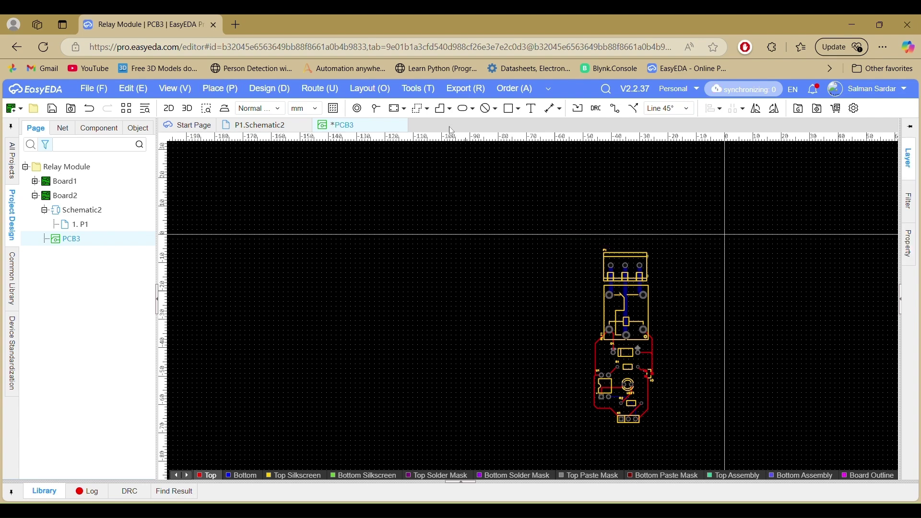
Step: Draw a narrower polygon board outline closely around all the components, from above P1 to below H1
{"action": "left_click", "coordinate": [406, 113]}
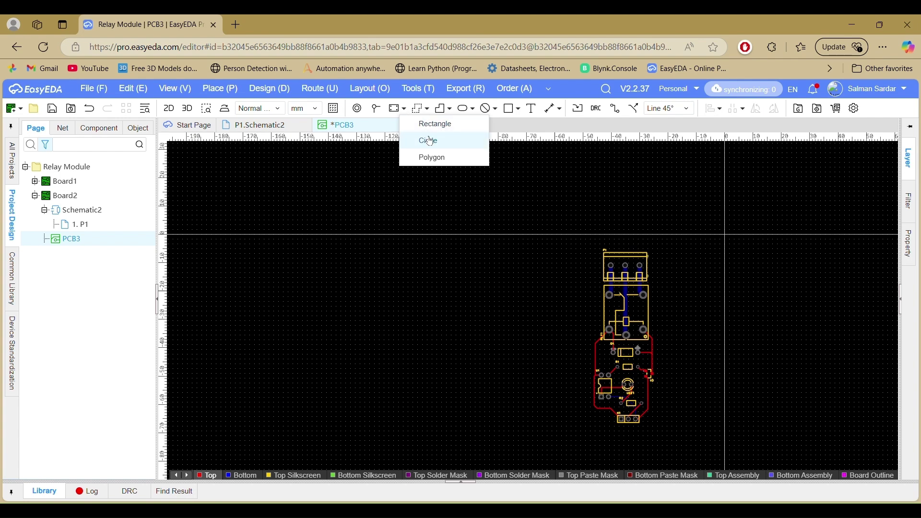
{"action": "left_click", "coordinate": [432, 157]}
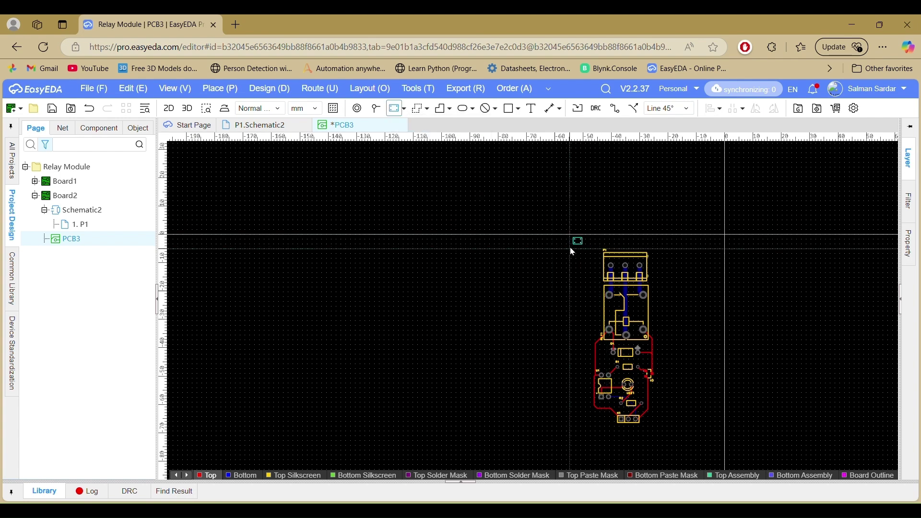
{"action": "left_click", "coordinate": [581, 243]}
{"action": "left_click", "coordinate": [665, 245]}
{"action": "left_click", "coordinate": [663, 437]}
{"action": "left_click", "coordinate": [578, 437]}
{"action": "left_click", "coordinate": [577, 240]}
Step: Adjust the vertices at the board outline's two upper corners so that both have small clean chamfers
{"action": "scroll", "coordinate": [575, 245], "scroll_direction": "up", "scroll_amount": 4}
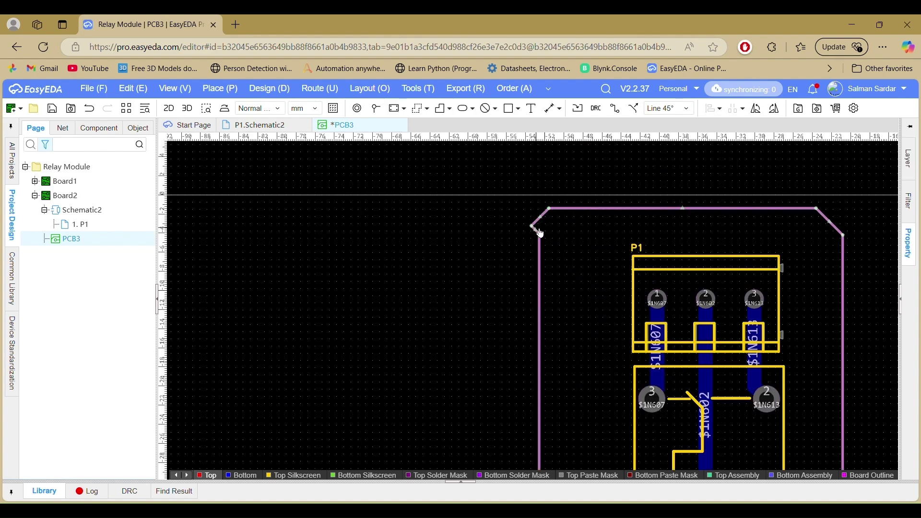
{"action": "scroll", "coordinate": [578, 268], "scroll_direction": "down", "scroll_amount": 5}
{"action": "scroll", "coordinate": [575, 254], "scroll_direction": "up", "scroll_amount": 5}
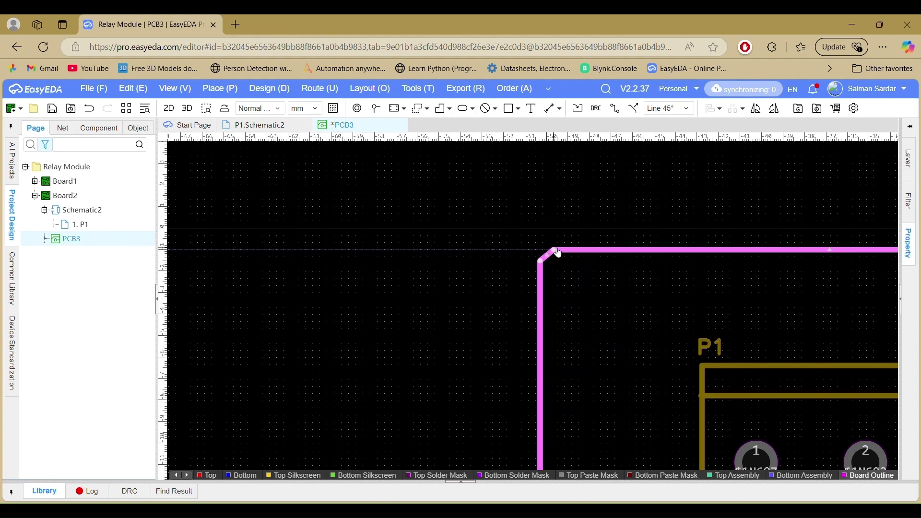
{"action": "scroll", "coordinate": [569, 250], "scroll_direction": "down", "scroll_amount": 5}
{"action": "scroll", "coordinate": [748, 309], "scroll_direction": "up", "scroll_amount": 6}
{"action": "left_click_drag", "start_coordinate": [739, 229], "coordinate": [771, 245]}
{"action": "scroll", "coordinate": [772, 246], "scroll_direction": "down", "scroll_amount": 5}
{"action": "right_click_drag", "start_coordinate": [873, 338], "coordinate": [716, 233]}
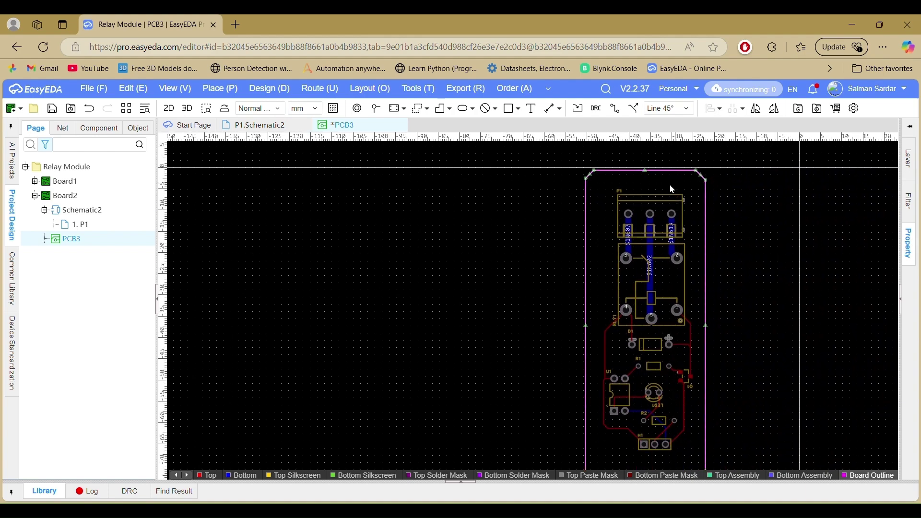
Step: Adjust the vertices at the board outline's two lower corners into small chamfers matching the upper ones
{"action": "scroll", "coordinate": [724, 336], "scroll_direction": "up", "scroll_amount": 4}
{"action": "scroll", "coordinate": [709, 340], "scroll_direction": "down", "scroll_amount": 2}
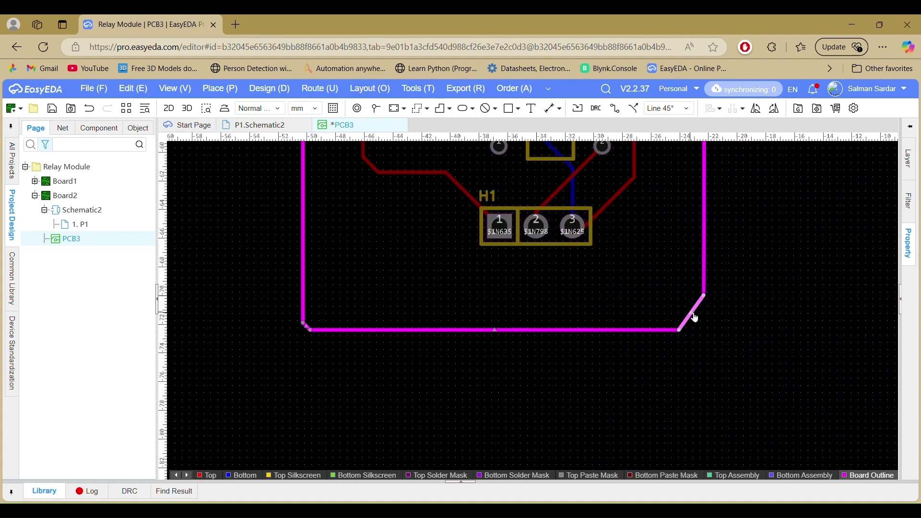
{"action": "scroll", "coordinate": [310, 330], "scroll_direction": "up", "scroll_amount": 3}
{"action": "scroll", "coordinate": [305, 322], "scroll_direction": "down", "scroll_amount": 8}
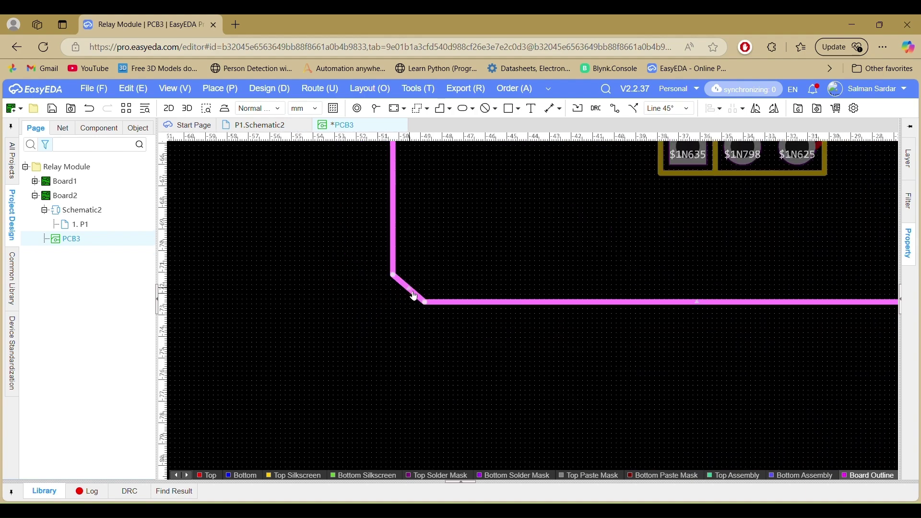
{"action": "right_click_drag", "start_coordinate": [520, 238], "coordinate": [546, 304]}
{"action": "left_click", "coordinate": [522, 280]}
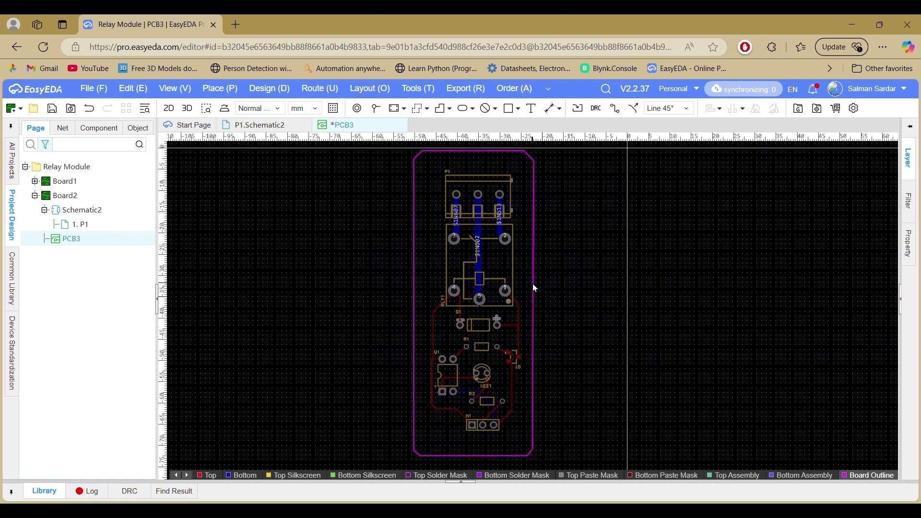
Step: Nudge the whole board outline four steps to the right to centre it around the components, and save the PCB
{"action": "left_click", "coordinate": [533, 300]}
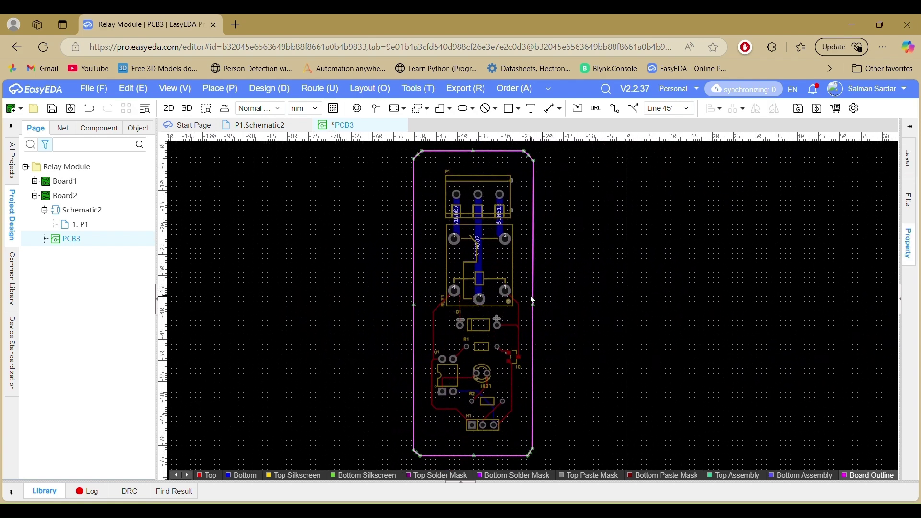
{"action": "key", "text": "Right"}
{"action": "key", "text": "Right"}
{"action": "key", "text": "Right"}
{"action": "key", "text": "Right"}
{"action": "left_click", "coordinate": [551, 293]}
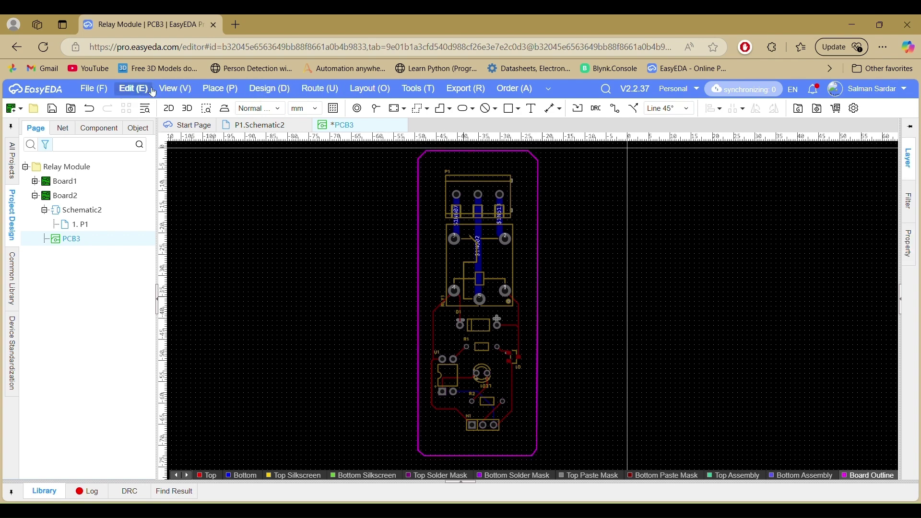
{"action": "left_click", "coordinate": [93, 89]}
{"action": "left_click", "coordinate": [115, 136]}
Step: Open the 3D preview of the board and examine its component side, underside tracks and side view
{"action": "left_click", "coordinate": [188, 110]}
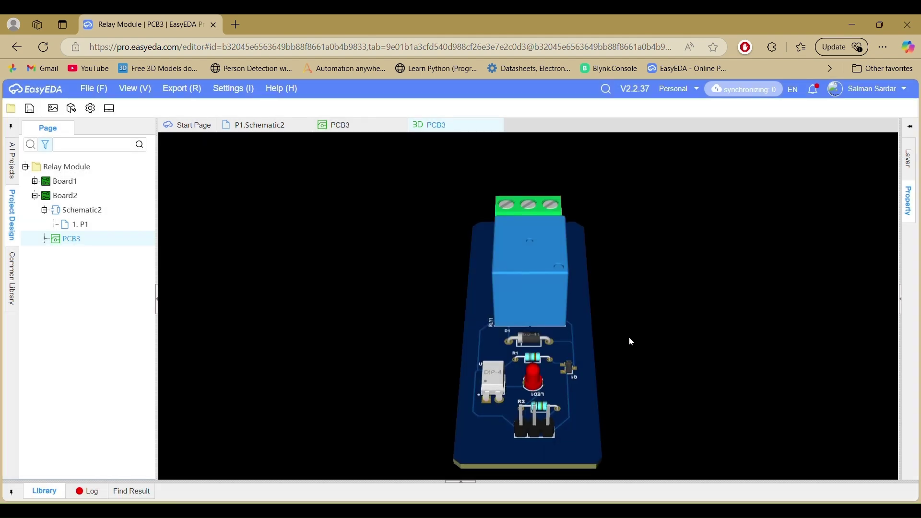
{"action": "mouse_move", "coordinate": [625, 341]}
{"action": "left_mouse_down"}
{"action": "mouse_move", "coordinate": [518, 253]}
{"action": "mouse_move", "coordinate": [627, 358]}
{"action": "left_mouse_up"}
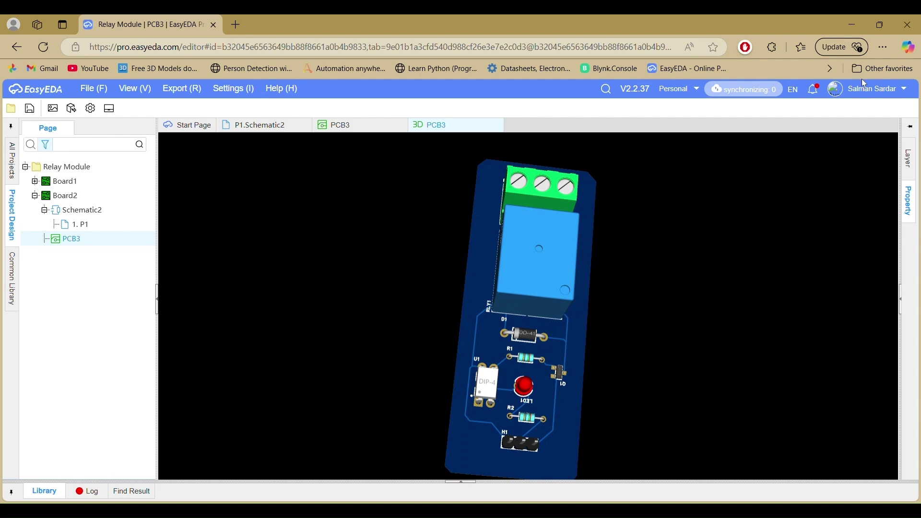
{"action": "left_click_drag", "start_coordinate": [586, 281], "coordinate": [553, 278]}
{"action": "scroll", "coordinate": [510, 325], "scroll_direction": "up", "scroll_amount": 5}
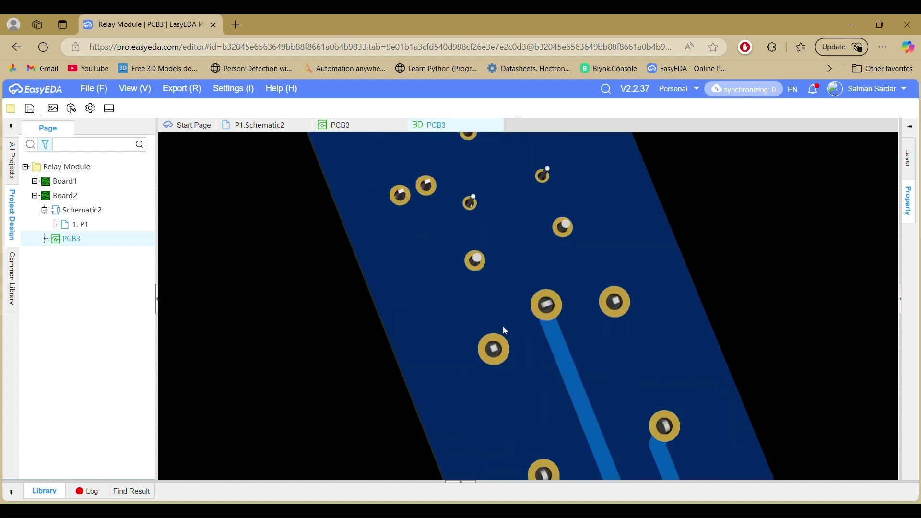
{"action": "scroll", "coordinate": [503, 329], "scroll_direction": "up", "scroll_amount": 2}
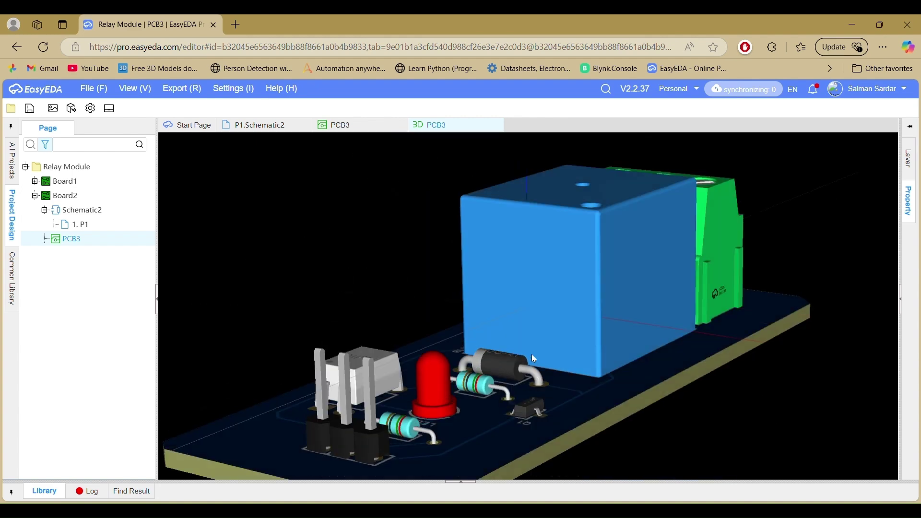
{"action": "left_click_drag", "start_coordinate": [534, 358], "coordinate": [603, 317]}
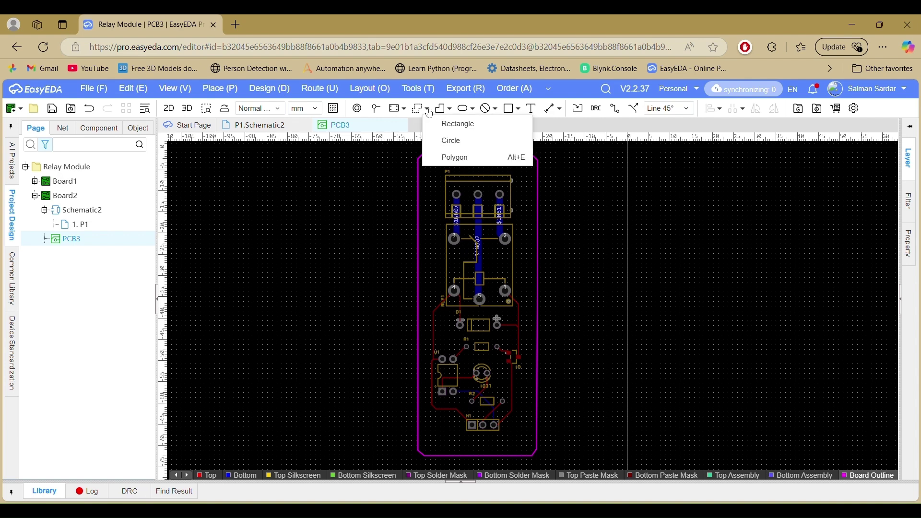
Step: Draw a U-shaped fill region polygon around relay pin 5, about 6.5 mm wide and 8 mm tall, with chamfered corners
{"action": "left_click", "coordinate": [429, 128]}
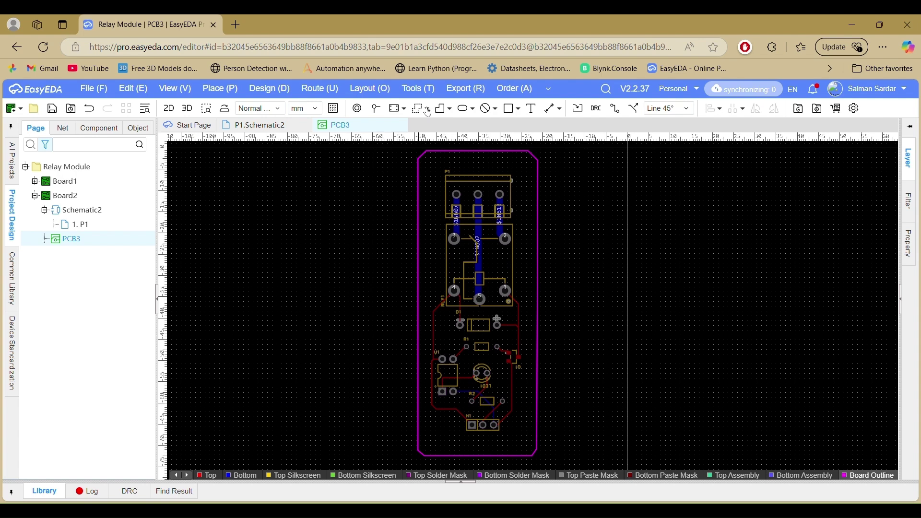
{"action": "left_click", "coordinate": [428, 112]}
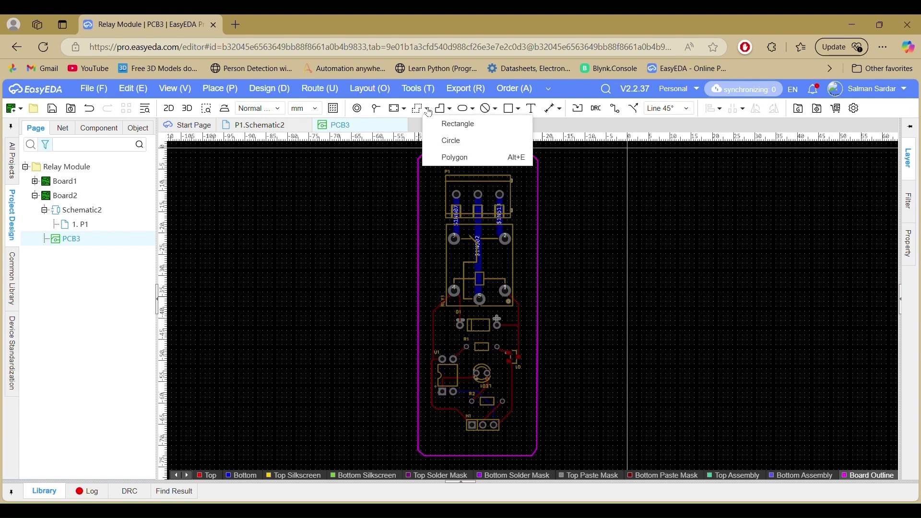
{"action": "left_click", "coordinate": [453, 109]}
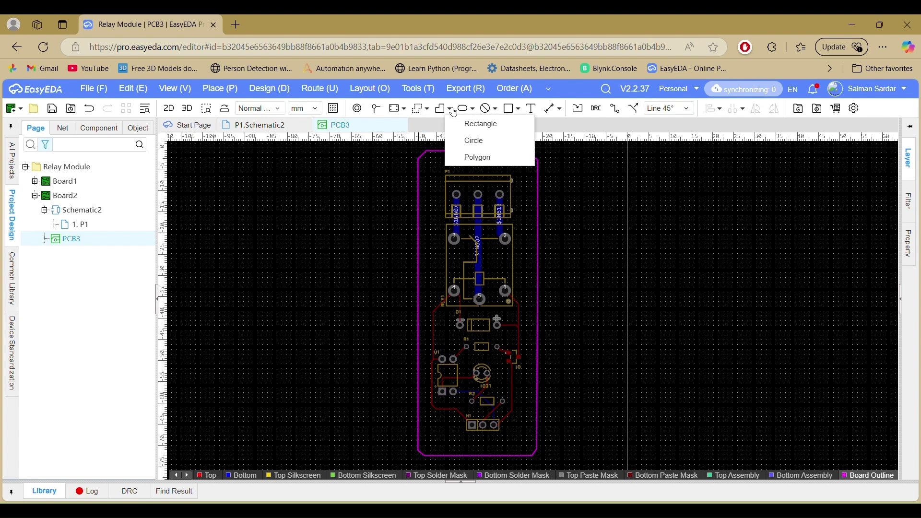
{"action": "left_click", "coordinate": [477, 157]}
{"action": "scroll", "coordinate": [479, 302], "scroll_direction": "up", "scroll_amount": 3}
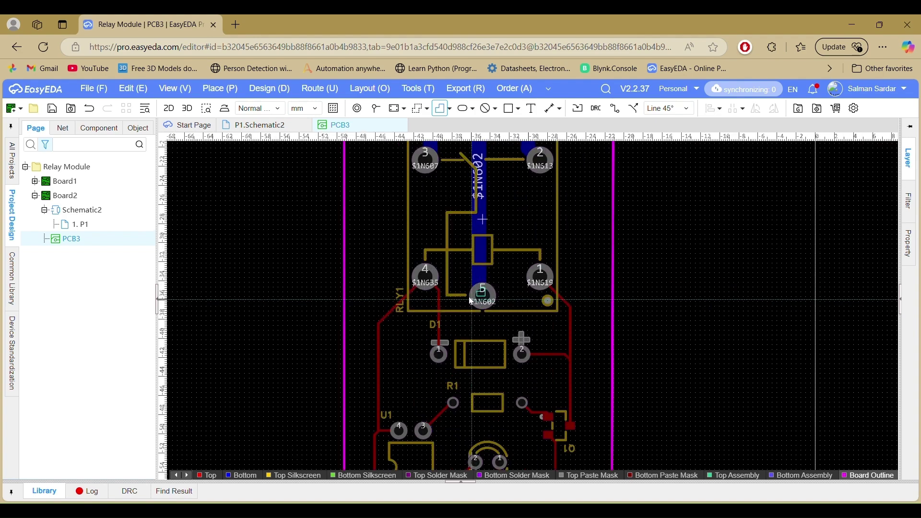
{"action": "scroll", "coordinate": [468, 294], "scroll_direction": "up", "scroll_amount": 3}
{"action": "scroll", "coordinate": [447, 195], "scroll_direction": "up", "scroll_amount": 2}
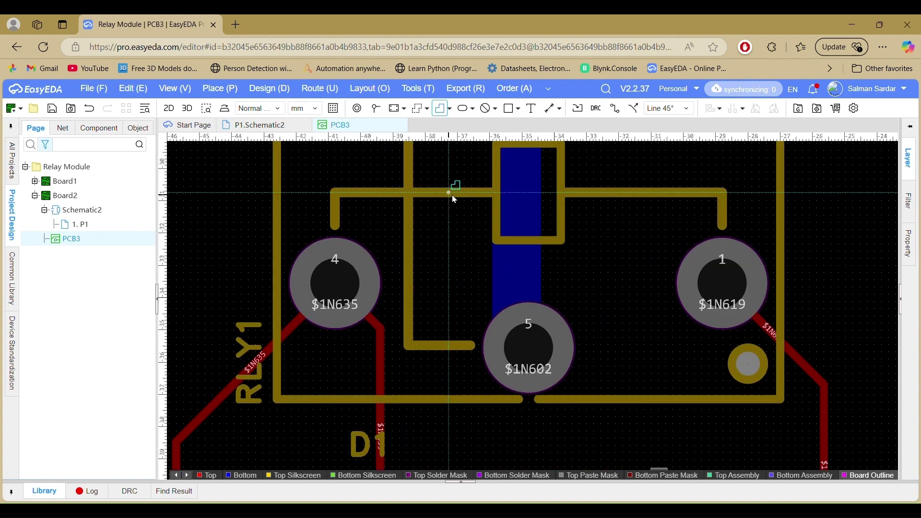
{"action": "left_click", "coordinate": [462, 182]}
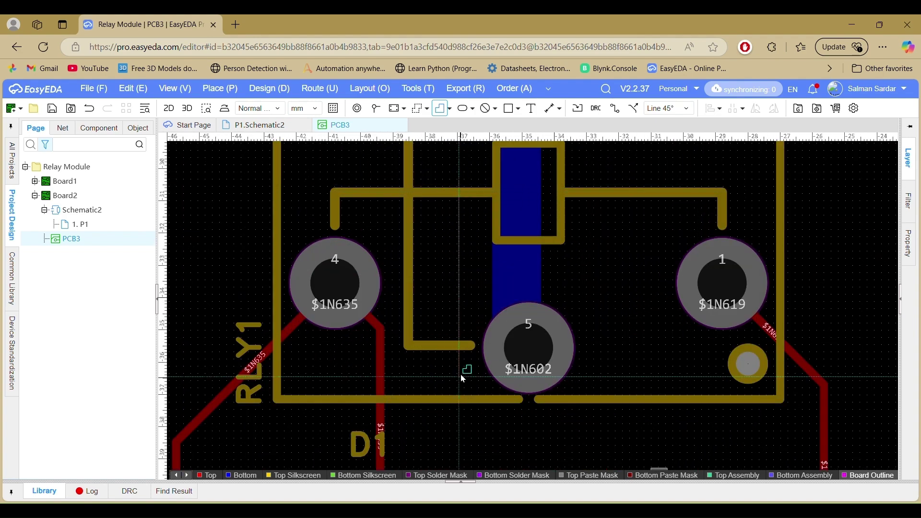
{"action": "scroll", "coordinate": [632, 367], "scroll_direction": "up", "scroll_amount": 2}
{"action": "left_click", "coordinate": [667, 193]}
{"action": "left_click", "coordinate": [689, 179]}
{"action": "left_click", "coordinate": [721, 193]}
{"action": "right_click_drag", "start_coordinate": [736, 432], "coordinate": [732, 211]}
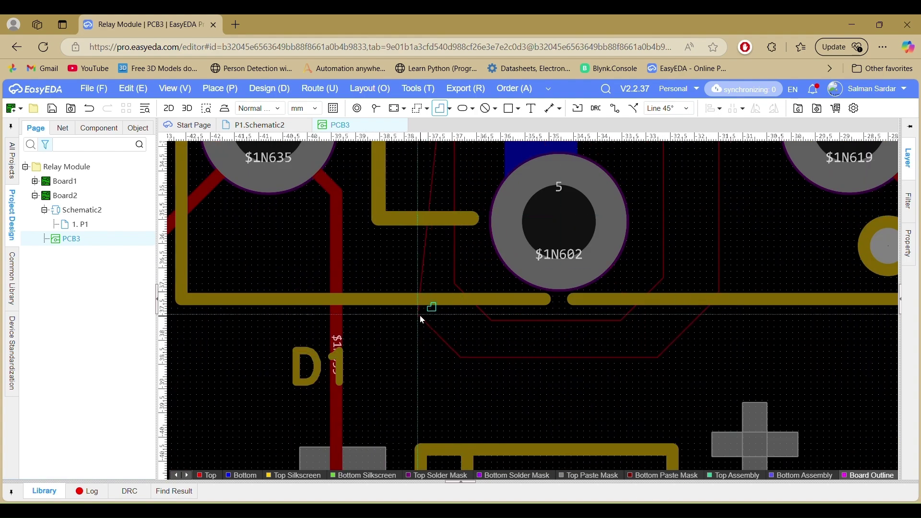
{"action": "scroll", "coordinate": [431, 316], "scroll_direction": "up", "scroll_amount": 5}
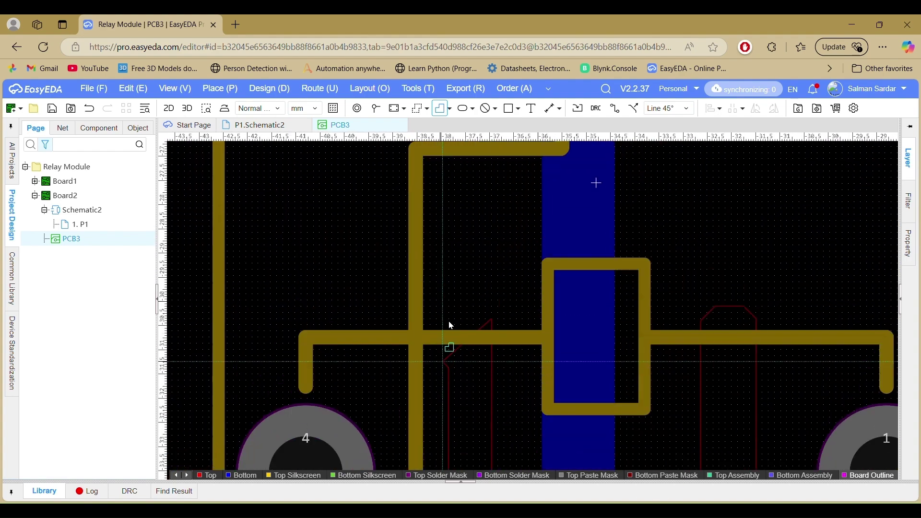
{"action": "left_click", "coordinate": [482, 308]}
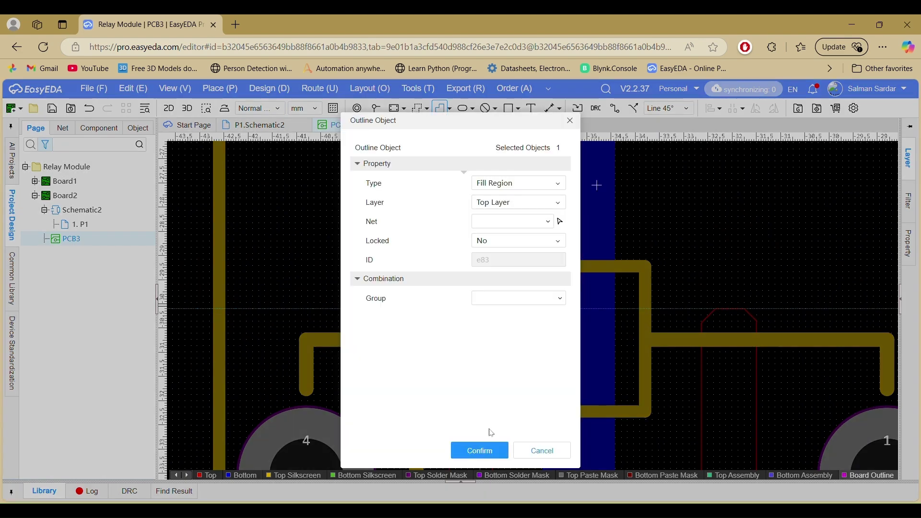
Step: Change the U-shaped polygon's type to Slot Region and finish drawing fill regions
{"action": "left_click", "coordinate": [538, 184]}
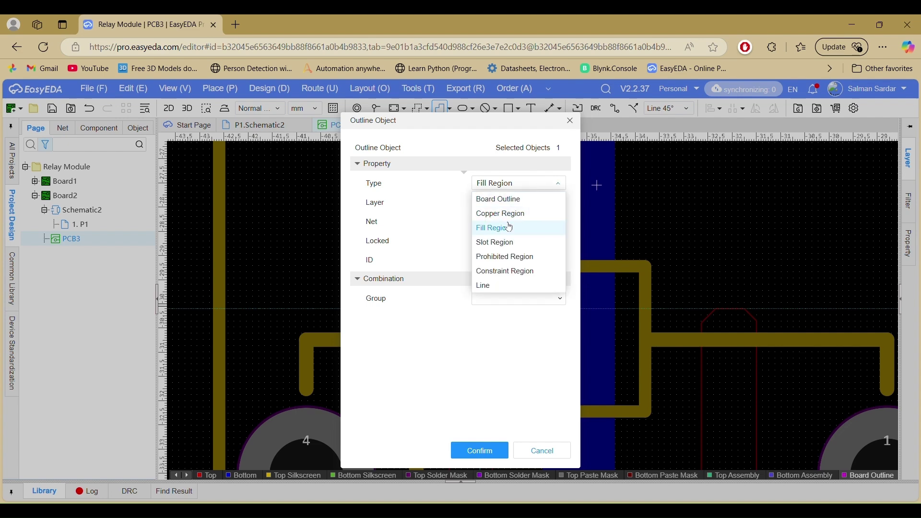
{"action": "left_click", "coordinate": [506, 242]}
{"action": "left_click", "coordinate": [479, 450]}
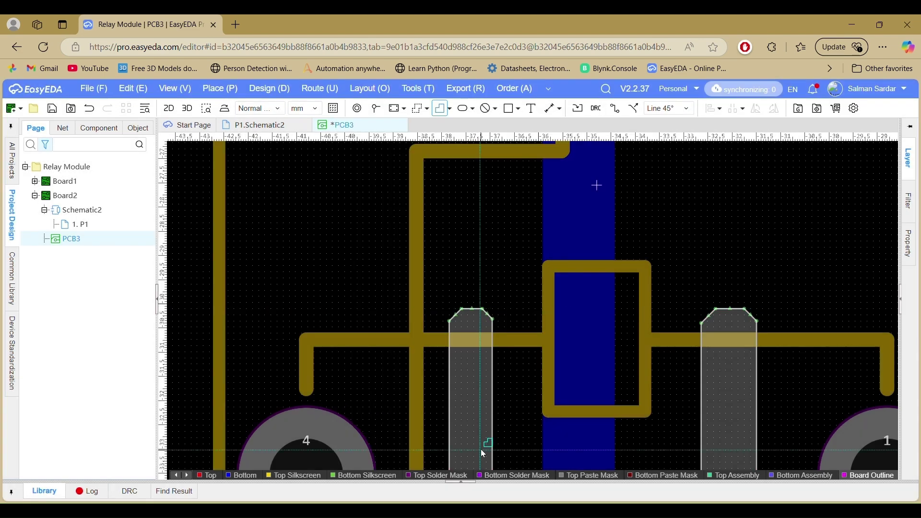
{"action": "scroll", "coordinate": [505, 339], "scroll_direction": "up", "scroll_amount": 2}
{"action": "mouse_move", "coordinate": [524, 289]}
{"action": "right_mouse_down"}
{"action": "mouse_move", "coordinate": [518, 267]}
{"action": "mouse_move", "coordinate": [511, 282]}
{"action": "right_mouse_up"}
{"action": "scroll", "coordinate": [458, 207], "scroll_direction": "up", "scroll_amount": 2}
{"action": "right_click", "coordinate": [489, 186]}
{"action": "scroll", "coordinate": [490, 186], "scroll_direction": "down", "scroll_amount": 5}
{"action": "right_click_drag", "start_coordinate": [571, 253], "coordinate": [561, 355]}
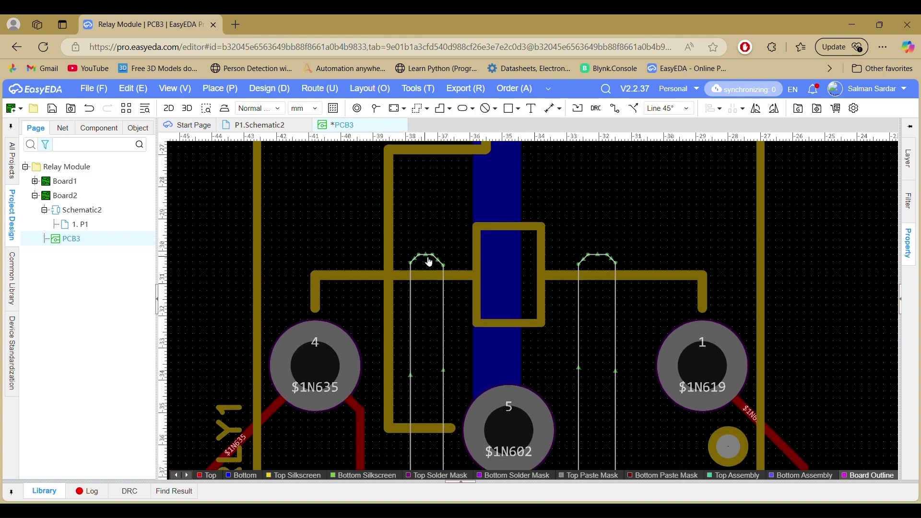
Step: Adjust the vertices at the upper end of the slot's left arm so that its chamfered tip is even
{"action": "left_click_drag", "start_coordinate": [427, 255], "coordinate": [426, 260]}
{"action": "scroll", "coordinate": [412, 266], "scroll_direction": "up", "scroll_amount": 3}
{"action": "left_click", "coordinate": [438, 214]}
{"action": "scroll", "coordinate": [456, 237], "scroll_direction": "down", "scroll_amount": 3}
{"action": "right_click_drag", "start_coordinate": [456, 237], "coordinate": [617, 152]}
{"action": "left_click", "coordinate": [597, 280]}
{"action": "left_click_drag", "start_coordinate": [597, 279], "coordinate": [593, 278]}
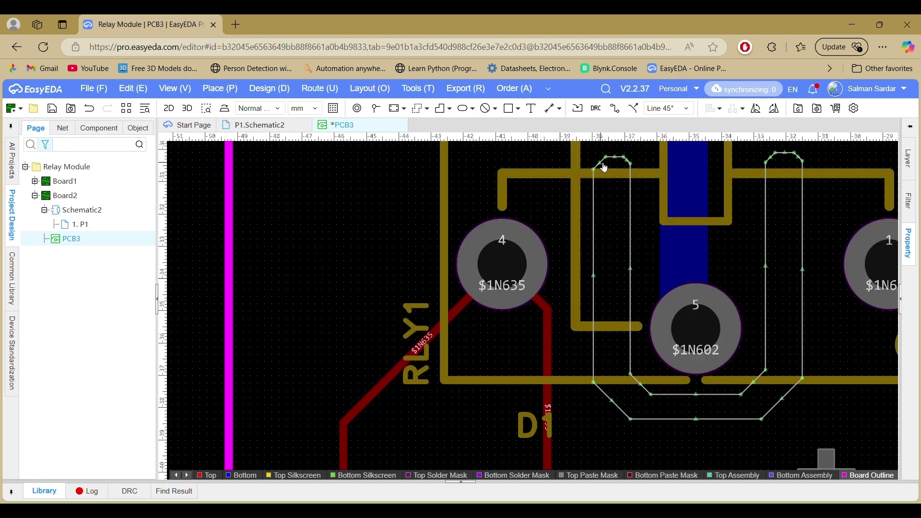
{"action": "left_click_drag", "start_coordinate": [601, 164], "coordinate": [599, 162]}
Step: Save the PCB with the isolation slot and open its 3D preview
{"action": "left_click", "coordinate": [450, 171]}
{"action": "left_click", "coordinate": [94, 88]}
{"action": "left_click", "coordinate": [113, 172]}
{"action": "left_click", "coordinate": [186, 108]}
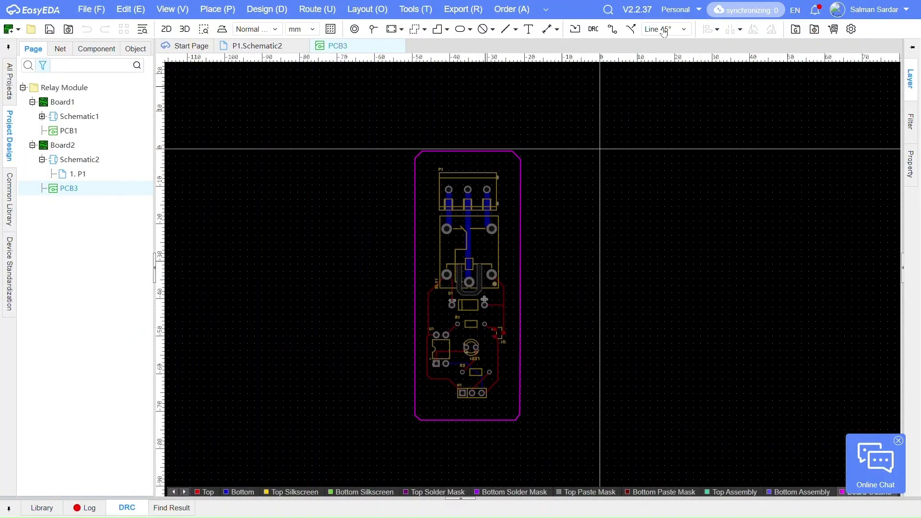
Step: Export the fabrication file Gerber_PCB3_2025-04-15 with One Key Export, choosing to run the design rule check first
{"action": "left_click", "coordinate": [794, 29]}
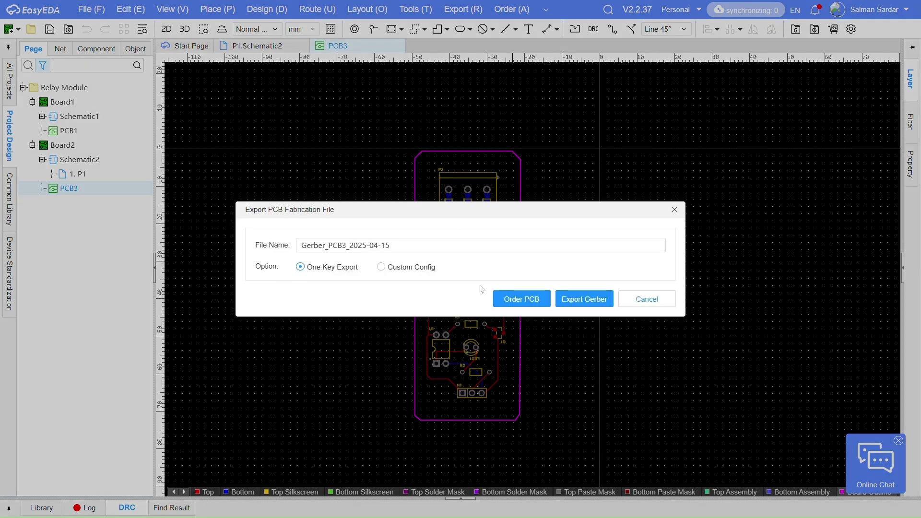
{"action": "left_click", "coordinate": [576, 303]}
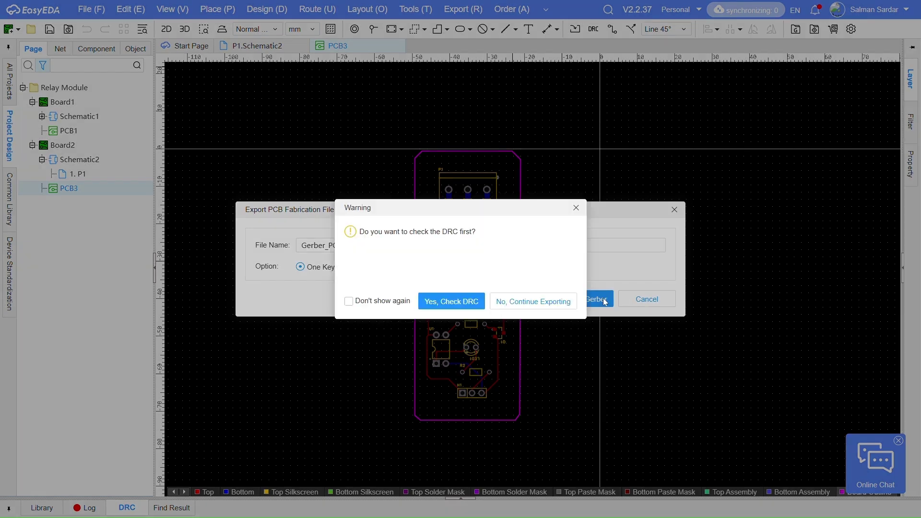
{"action": "left_click", "coordinate": [477, 302]}
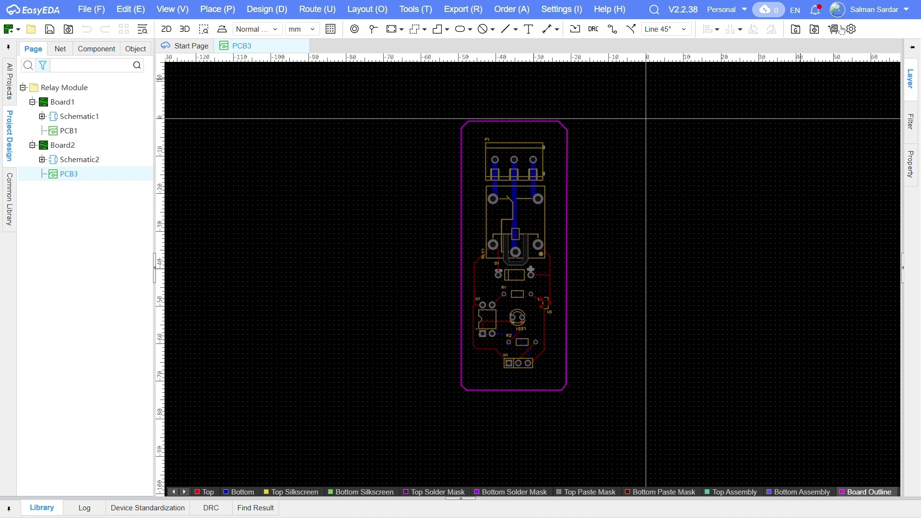
Step: Generate the PCB order data without a design rule check and continue to the JLCPCB order page
{"action": "left_click", "coordinate": [841, 30]}
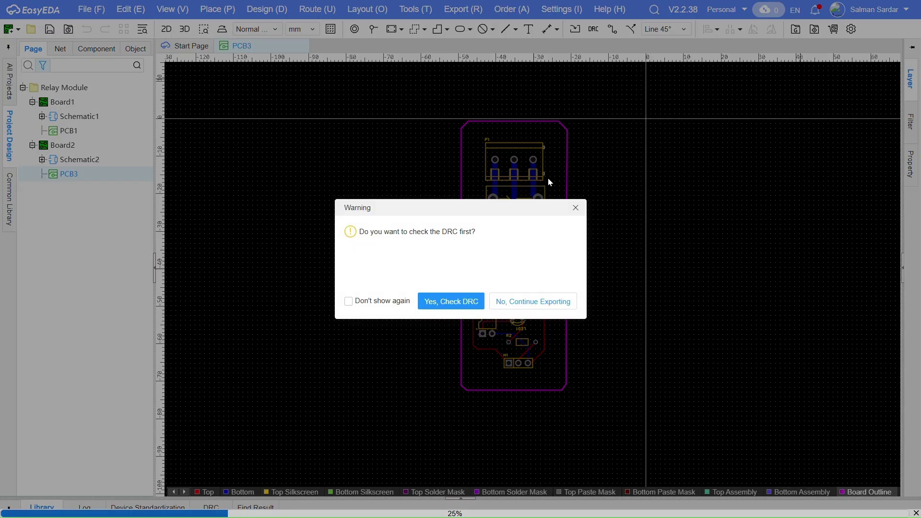
{"action": "left_click", "coordinate": [527, 303]}
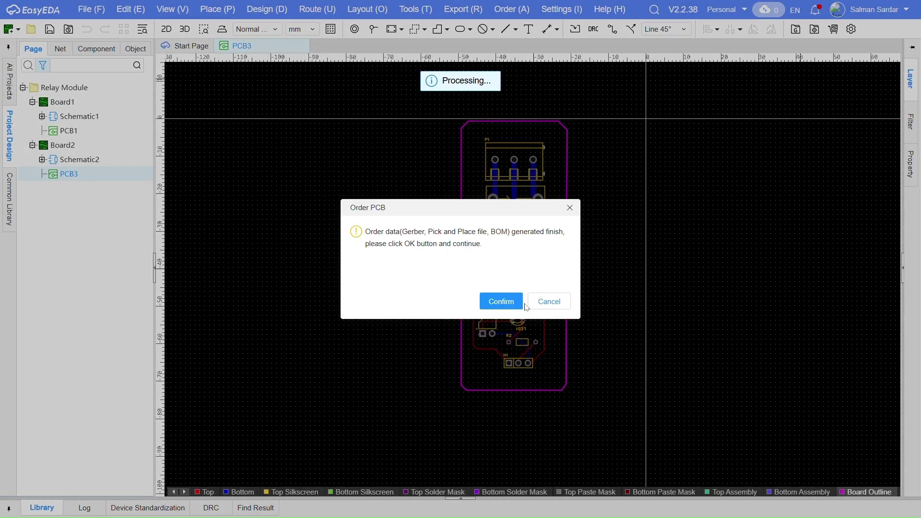
{"action": "left_click", "coordinate": [501, 301]}
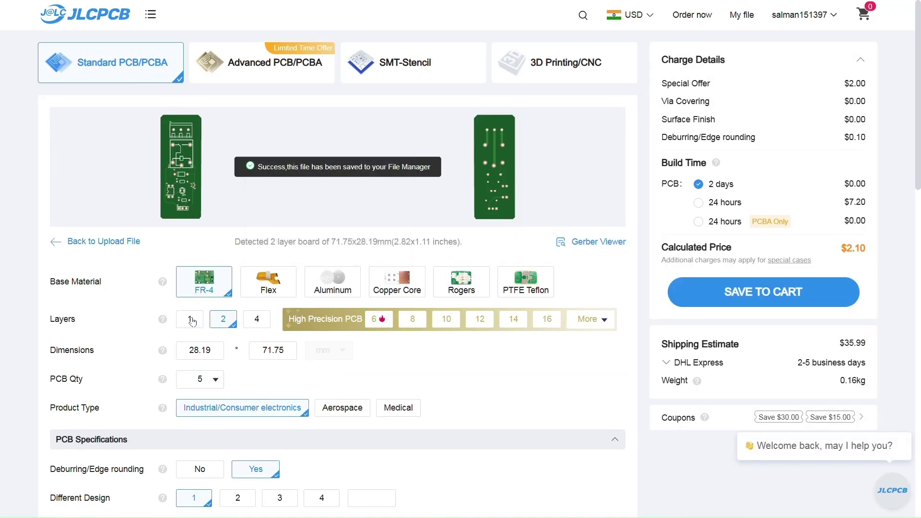
Step: Set the PCB quantity to 50 and review the board's specifications and high-spec options
{"action": "left_click", "coordinate": [217, 378]}
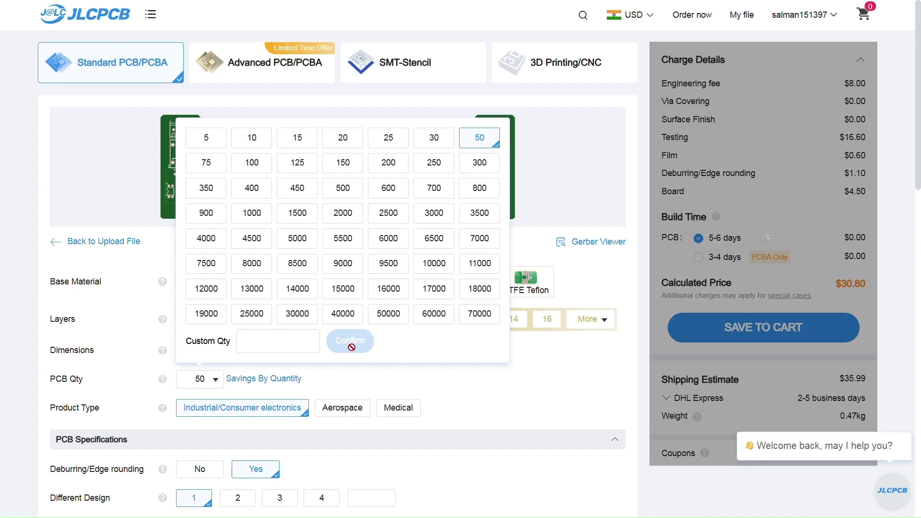
{"action": "scroll", "coordinate": [312, 336], "scroll_direction": "down", "scroll_amount": 6}
{"action": "scroll", "coordinate": [312, 312], "scroll_direction": "up", "scroll_amount": 6}
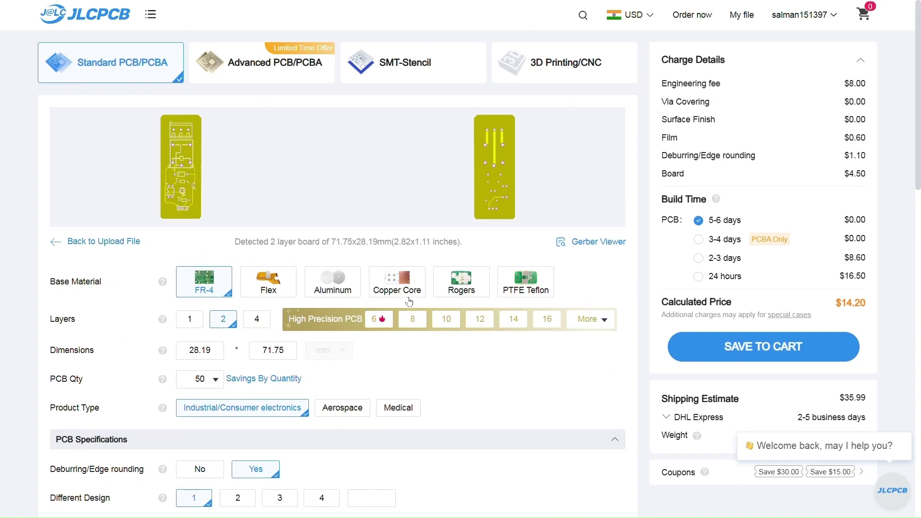
{"action": "scroll", "coordinate": [226, 283], "scroll_direction": "down", "scroll_amount": 6}
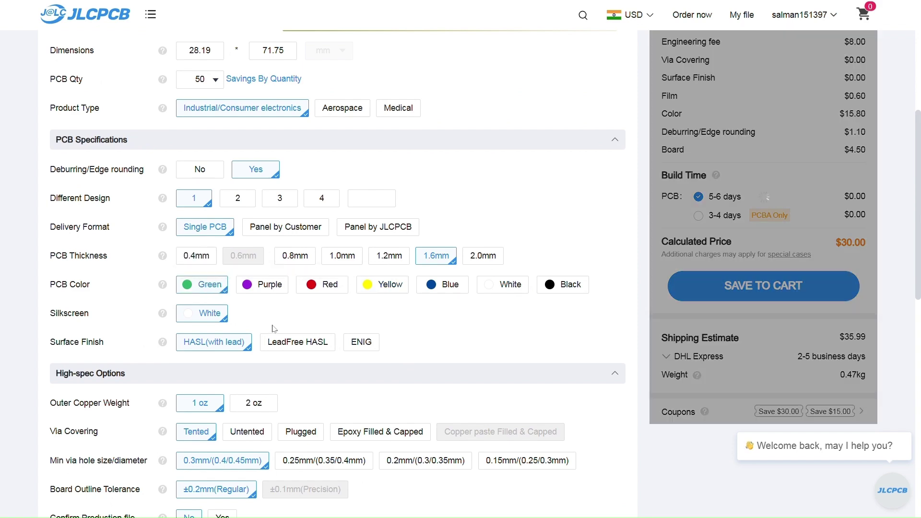
{"action": "scroll", "coordinate": [272, 324], "scroll_direction": "down", "scroll_amount": 1}
{"action": "scroll", "coordinate": [313, 329], "scroll_direction": "down", "scroll_amount": 6}
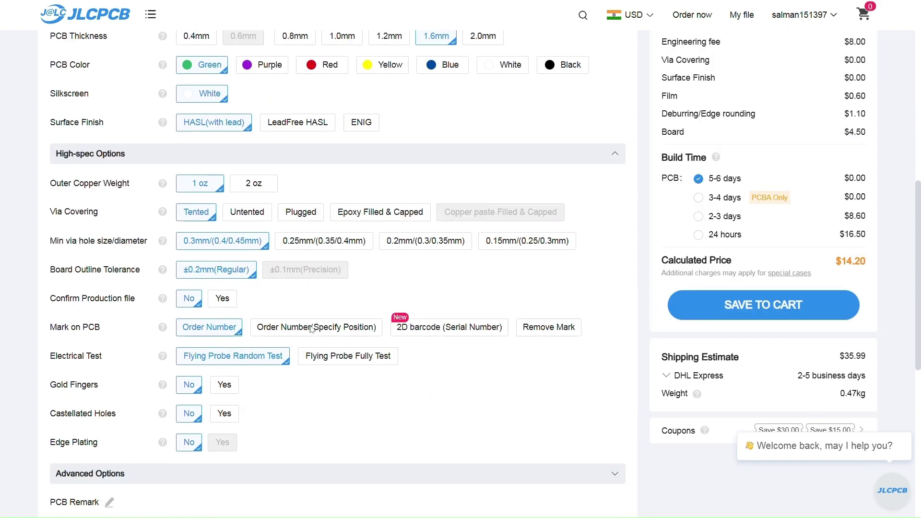
Step: Save the configured PCB order to the cart and open the shopping cart
{"action": "scroll", "coordinate": [313, 330], "scroll_direction": "up", "scroll_amount": 10}
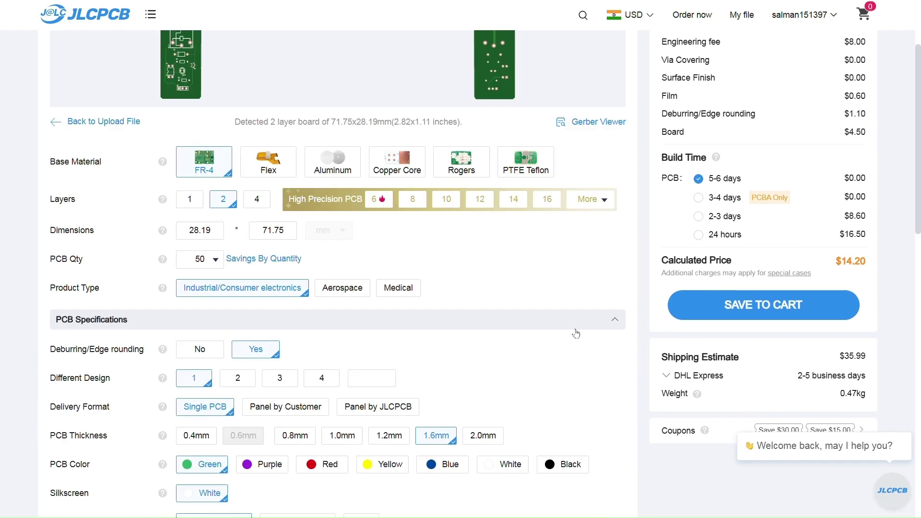
{"action": "left_click", "coordinate": [718, 301]}
{"action": "left_click", "coordinate": [786, 134]}
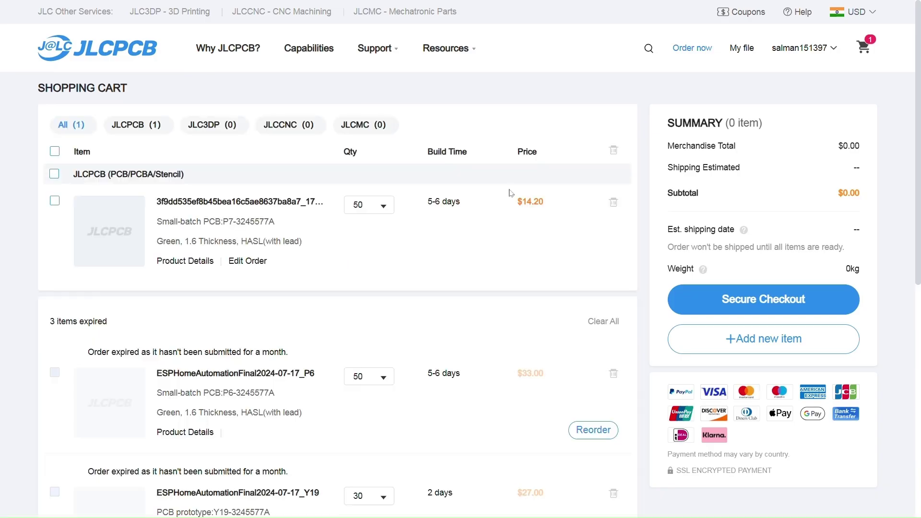